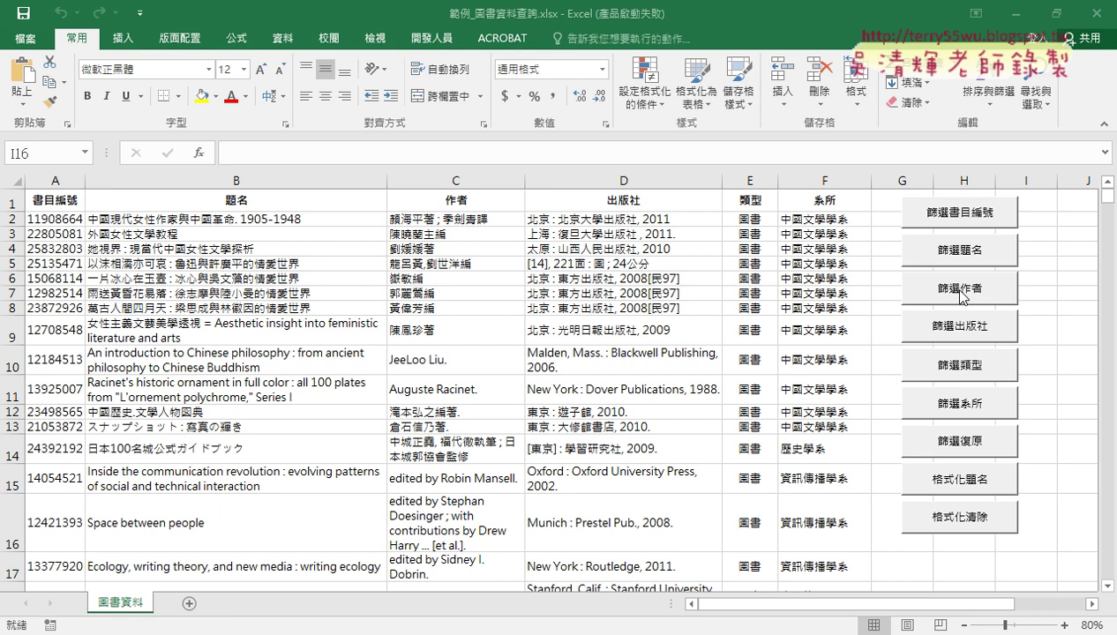
Step: Filter the catalogue to authors named 林, then restore the full list
click(962, 294)
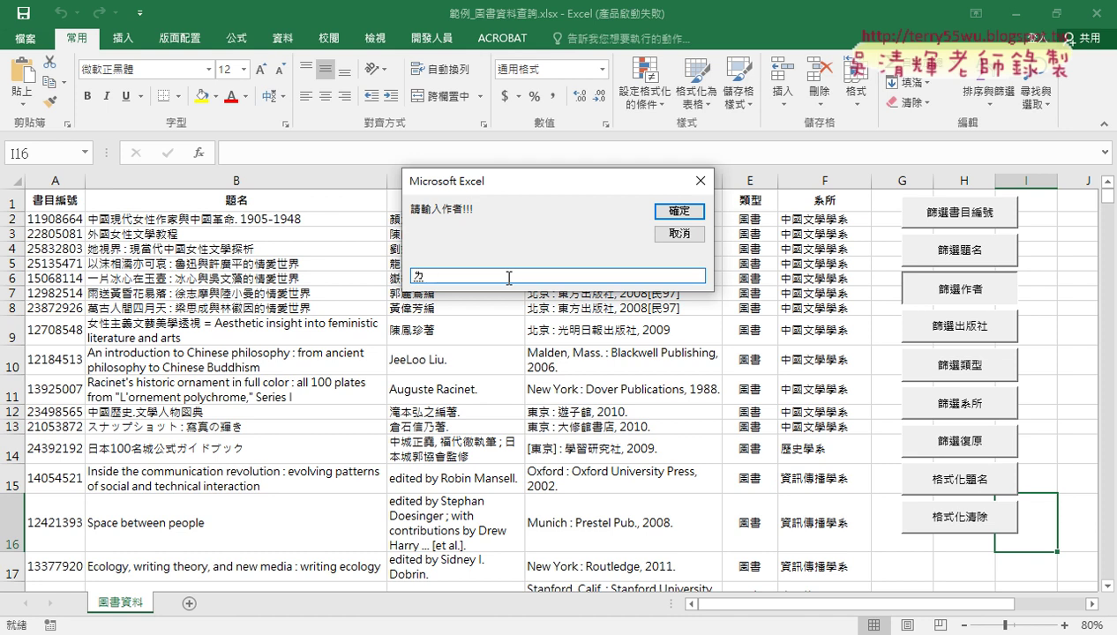
text(林)
drag(527, 188, 666, 192)
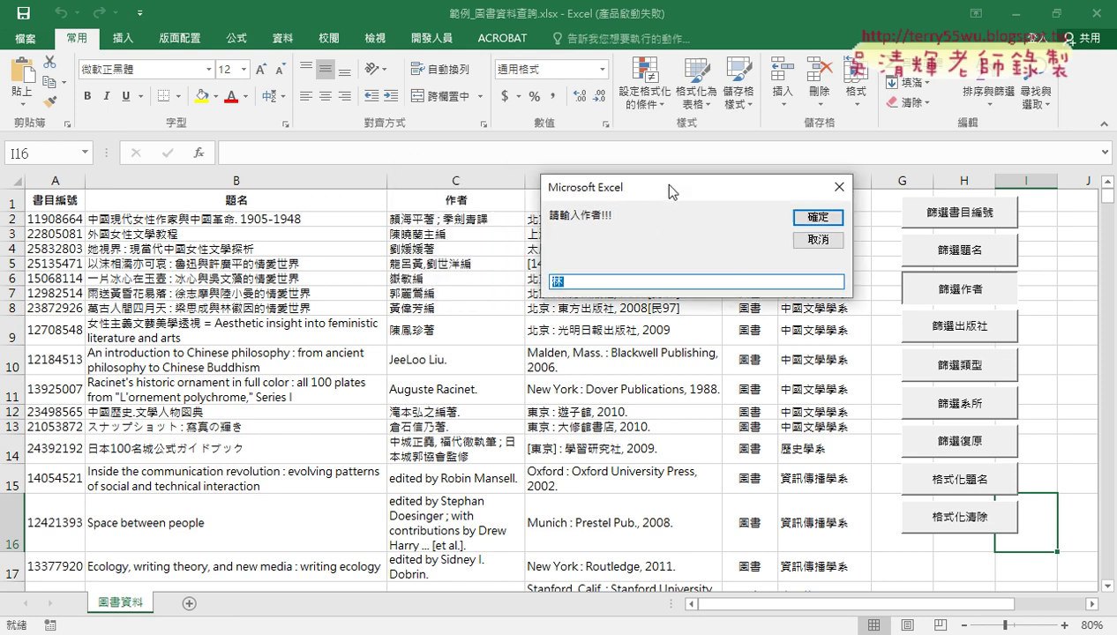
click(818, 217)
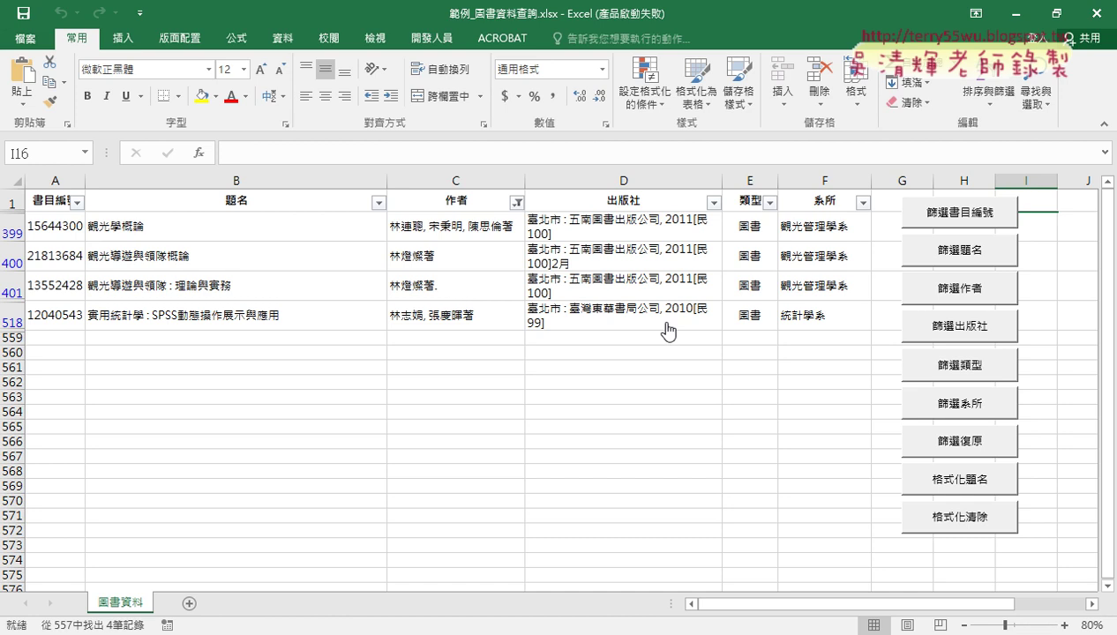
click(965, 450)
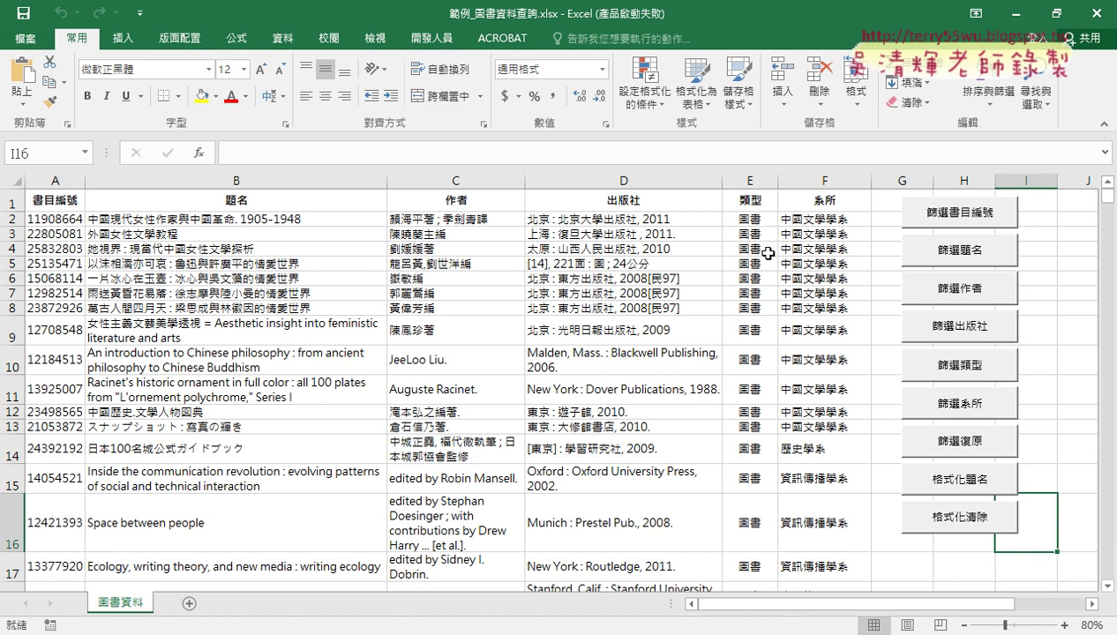
Step: Run the type filter macro with 'd' to show only DVD items
click(934, 363)
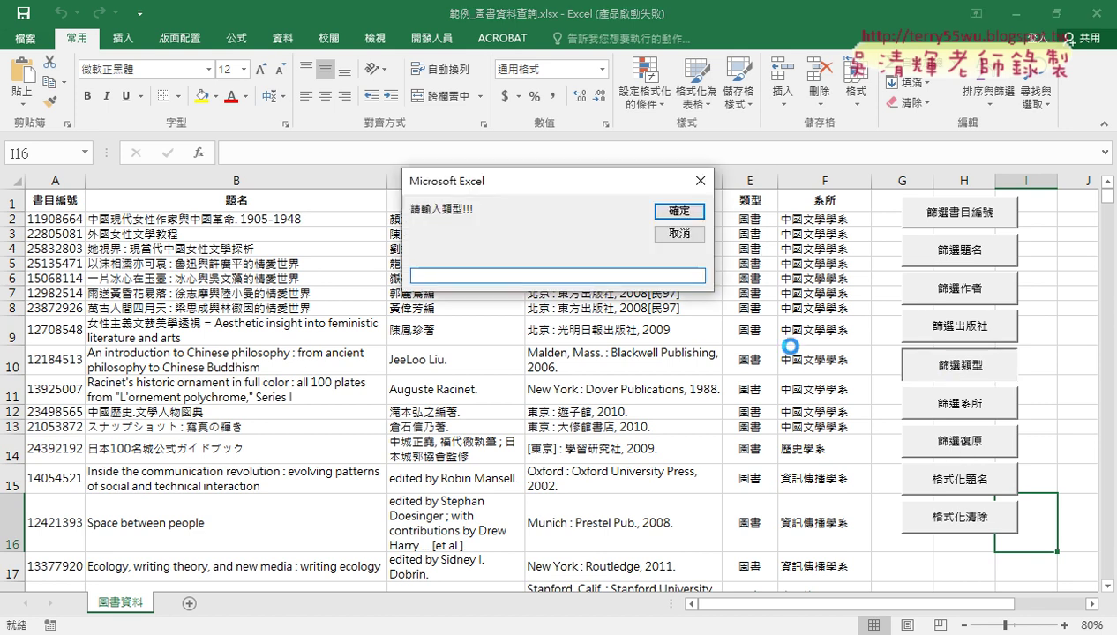
text(dvd)
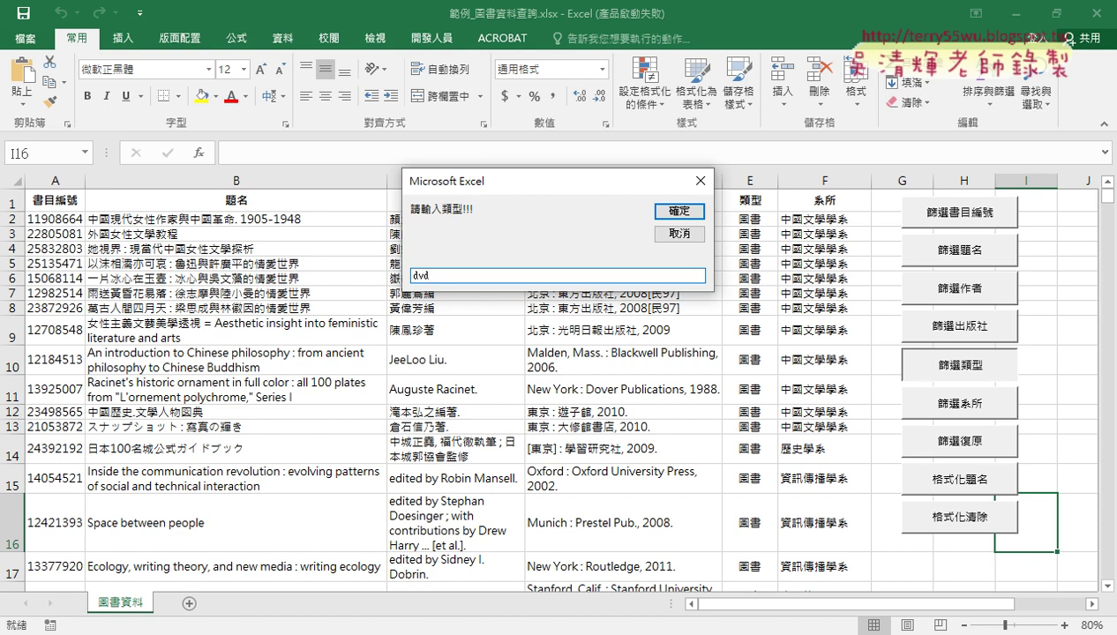
click(676, 211)
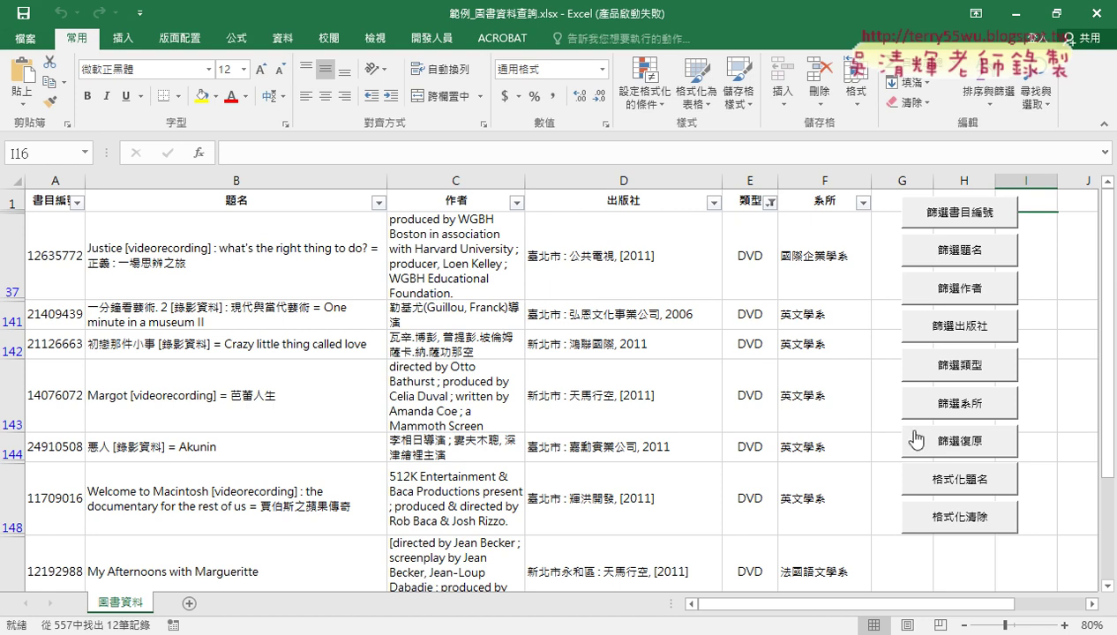
Step: Filter to the 英文學系 department by typing 應文, then restore the full catalogue
click(970, 411)
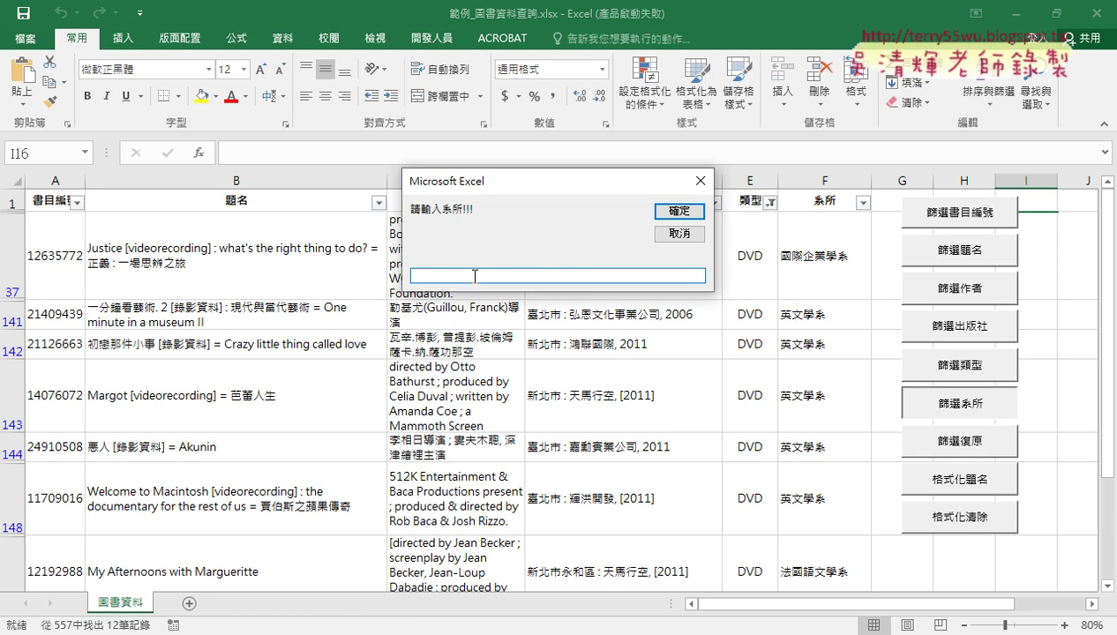
text(應)
text(文)
click(680, 209)
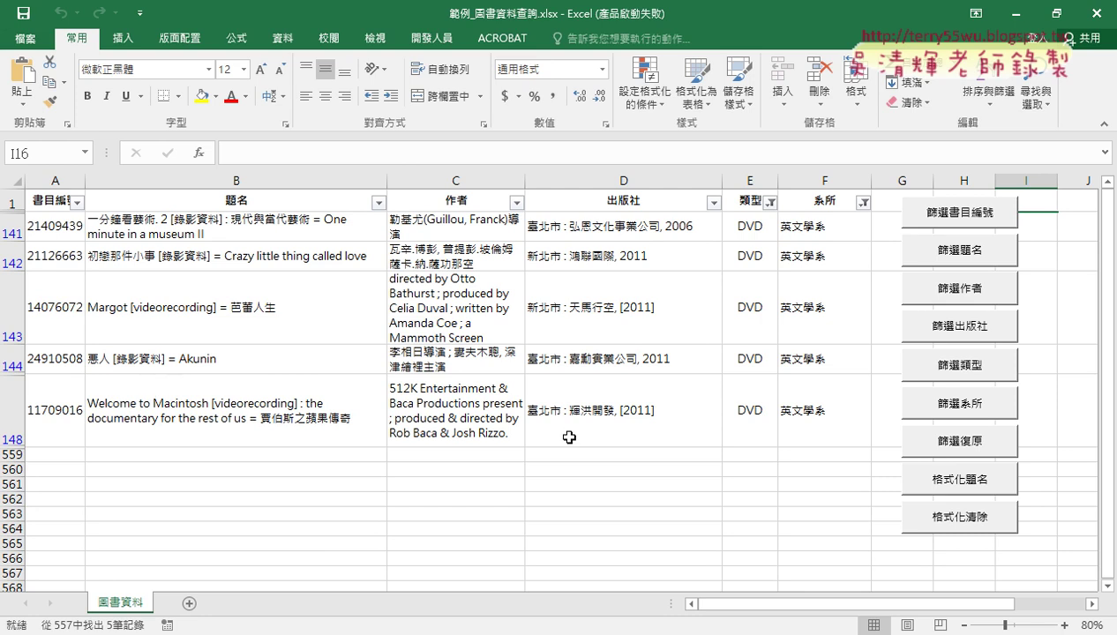
click(974, 448)
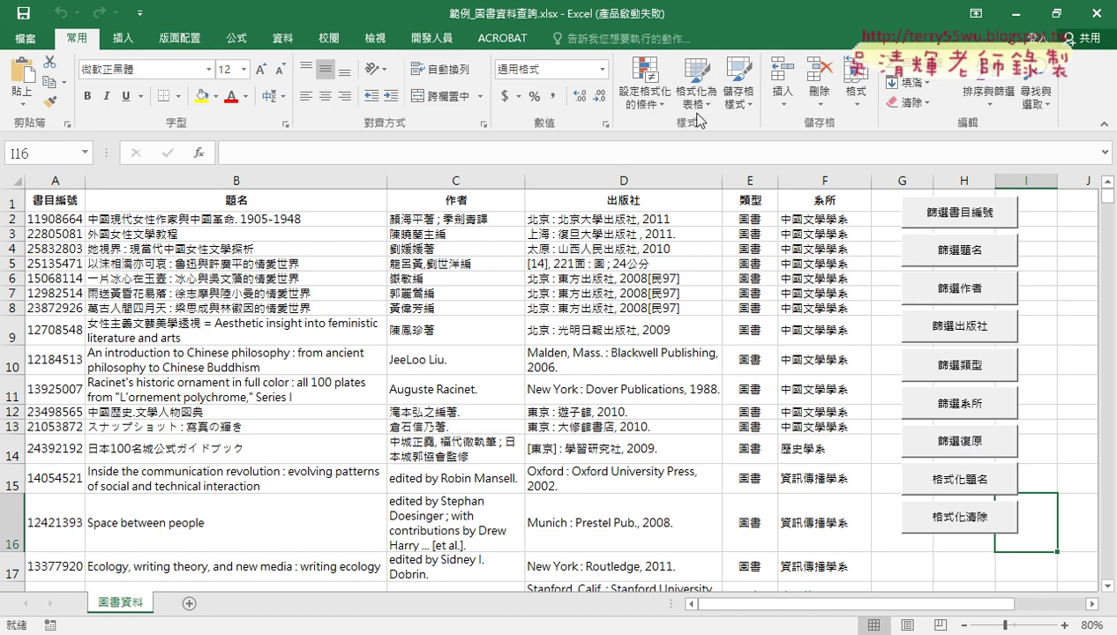
Step: On the Developer tab, open Format Control for the 篩選題名 button and close it
click(431, 38)
click(378, 106)
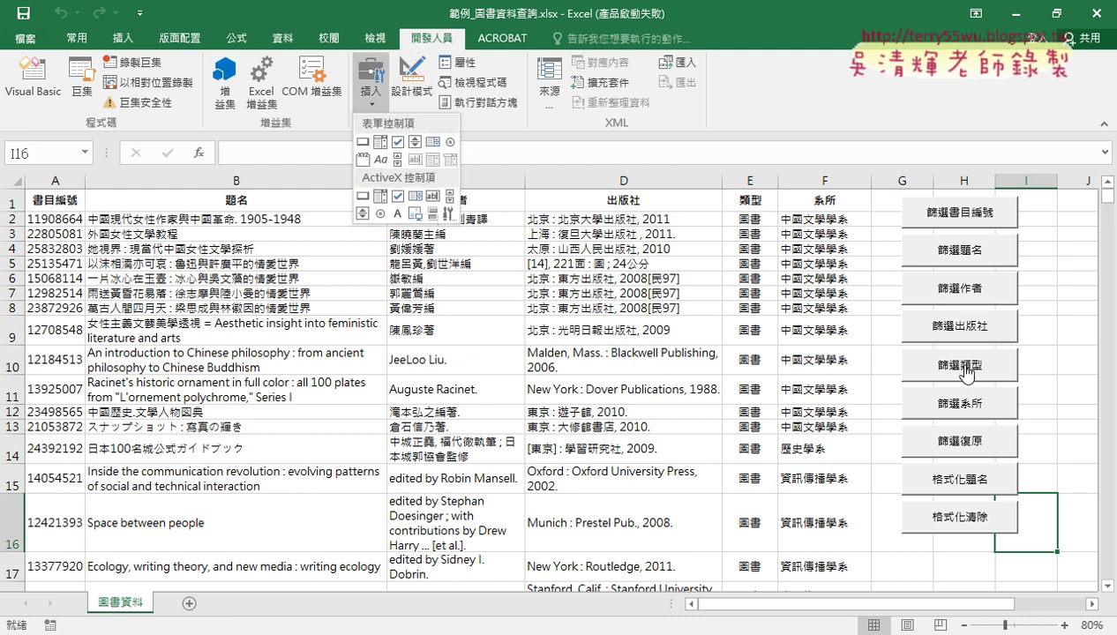
key(Escape)
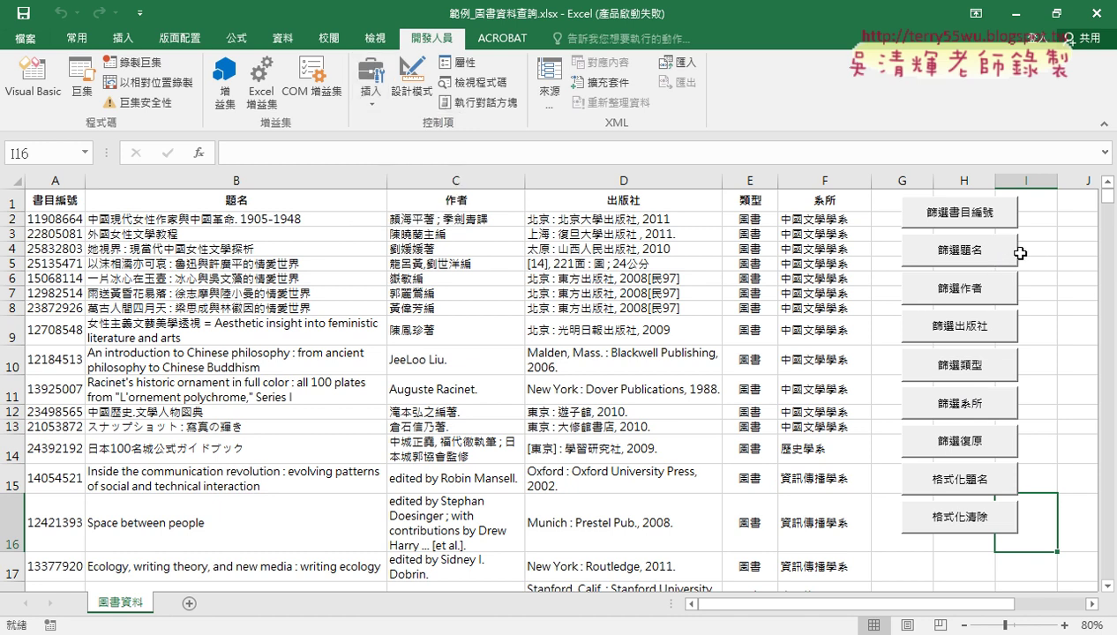
ctrl+click(985, 255)
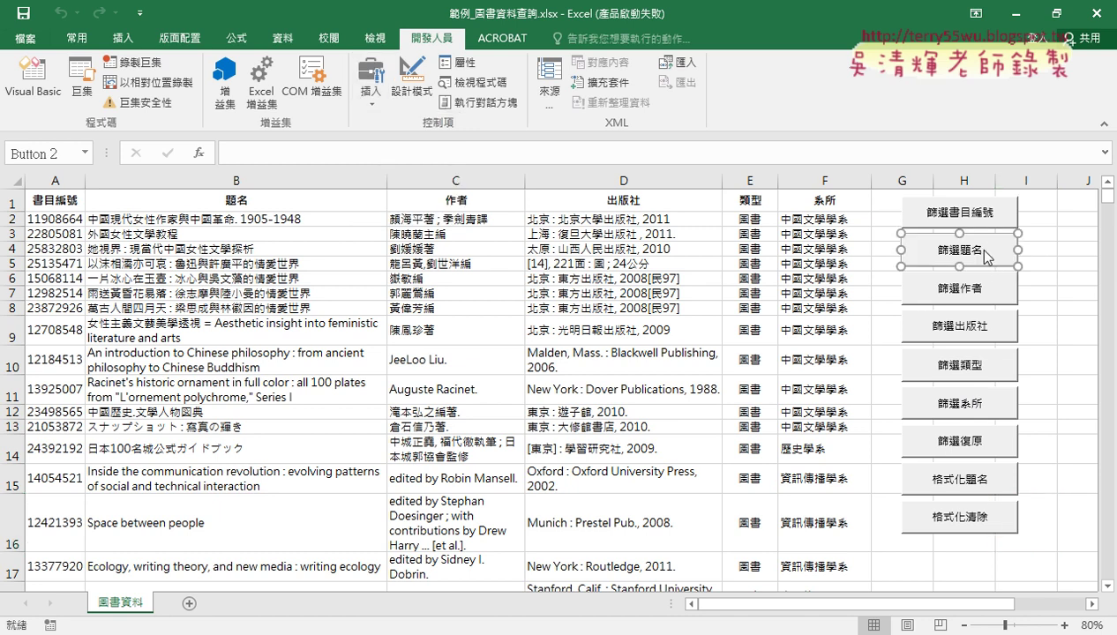
right_click(985, 255)
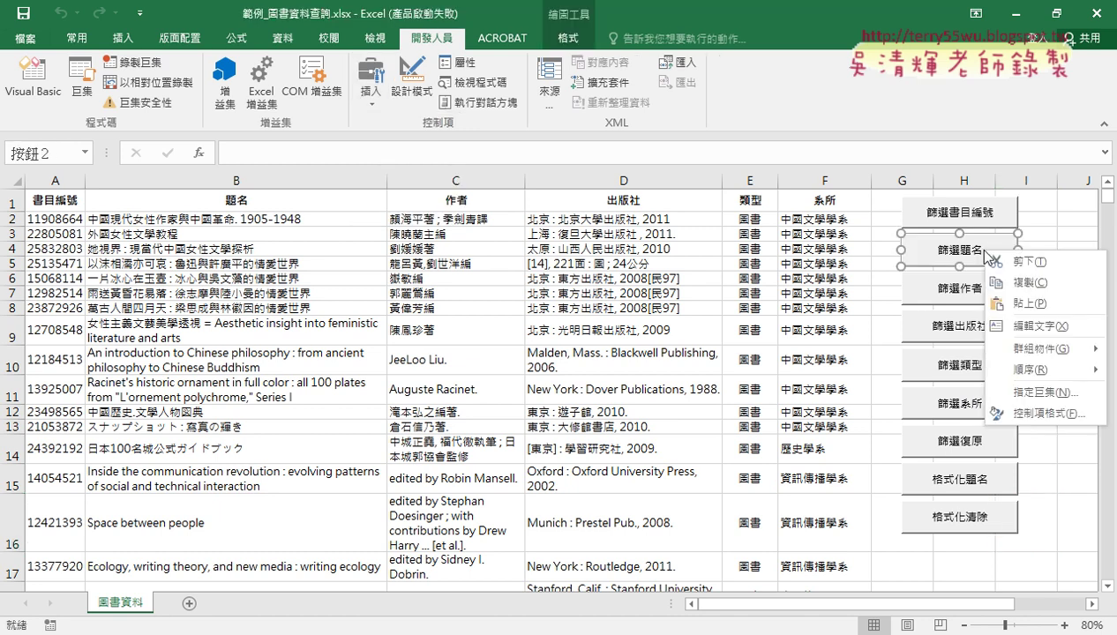
click(1034, 413)
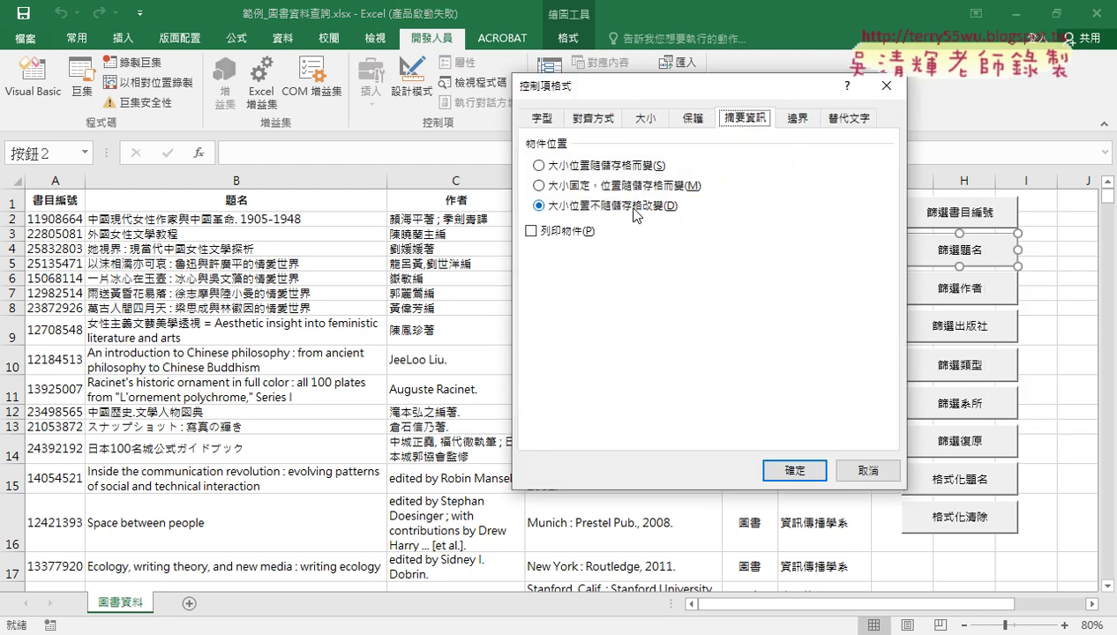
click(845, 469)
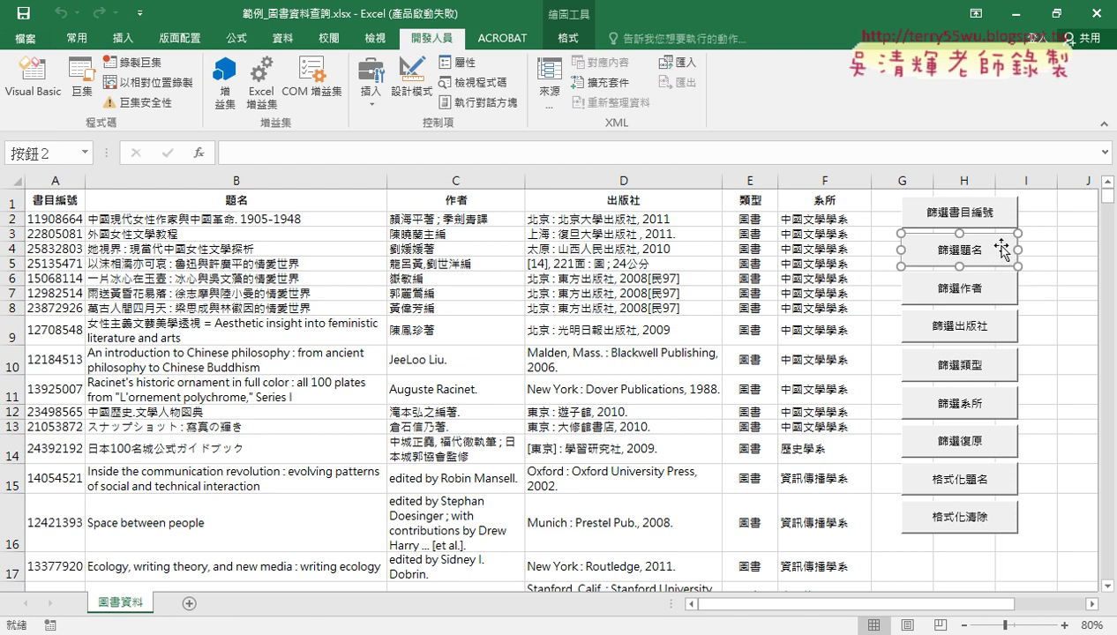
Step: Nudge the 篩選題名 button slightly right and down, then release the 篩選書目編號 button
drag(1000, 244, 1007, 247)
right_click(978, 212)
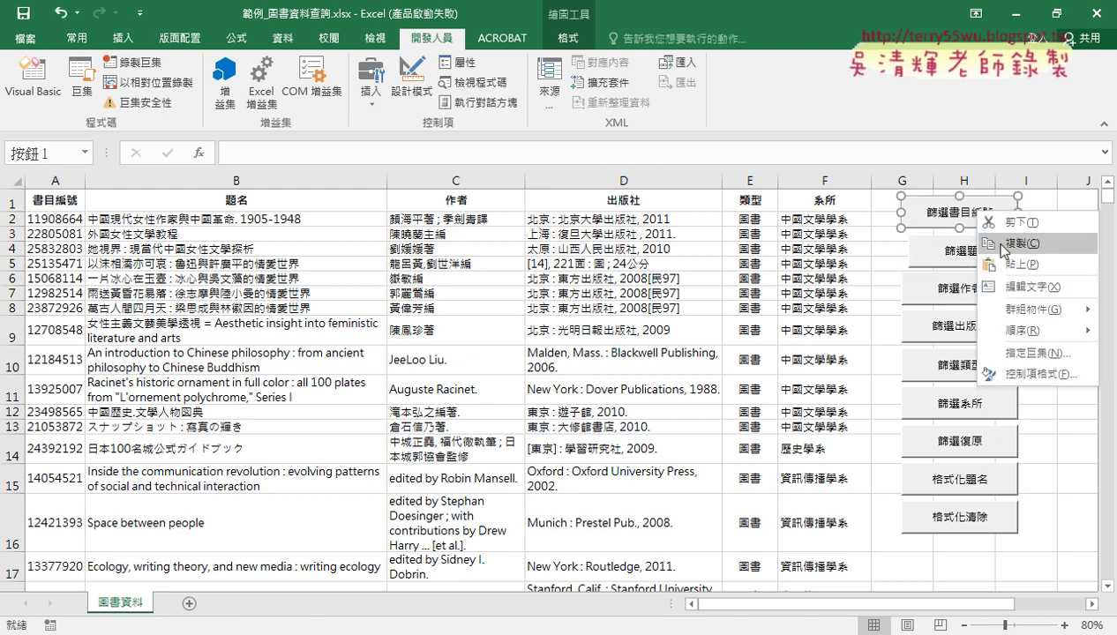
click(945, 298)
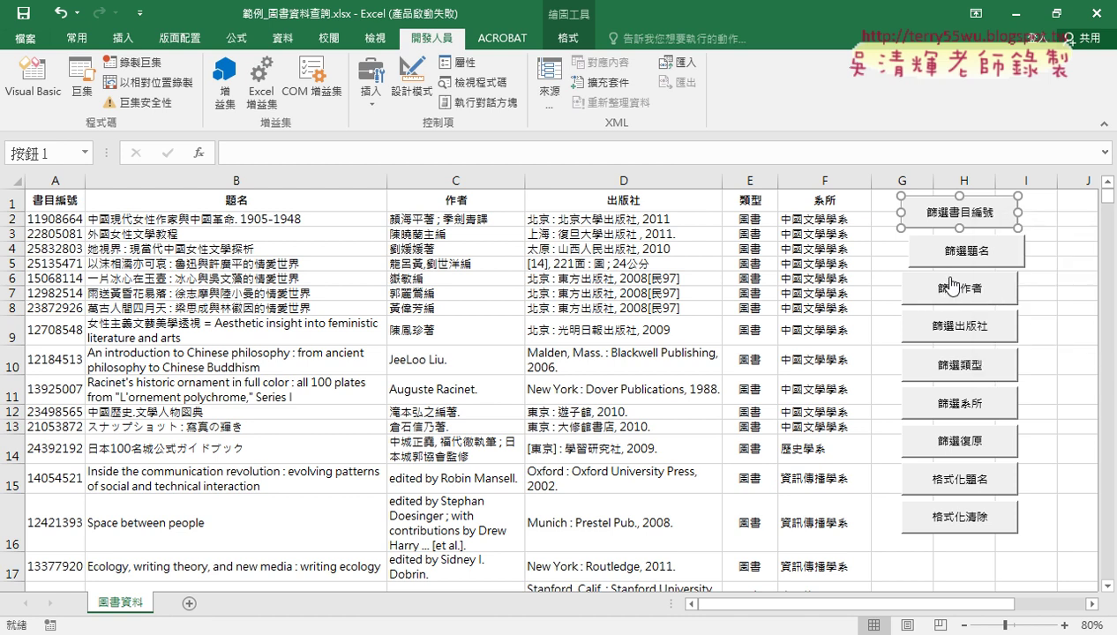
click(1065, 281)
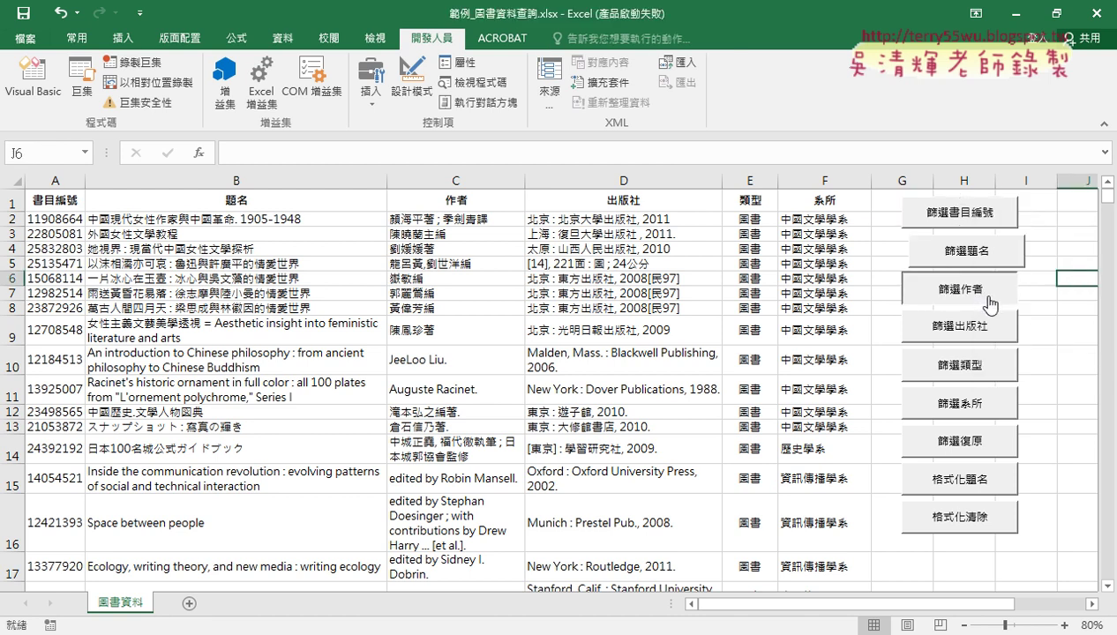
Step: Shift the 篩選作者 button slightly right and down
ctrl+click(992, 284)
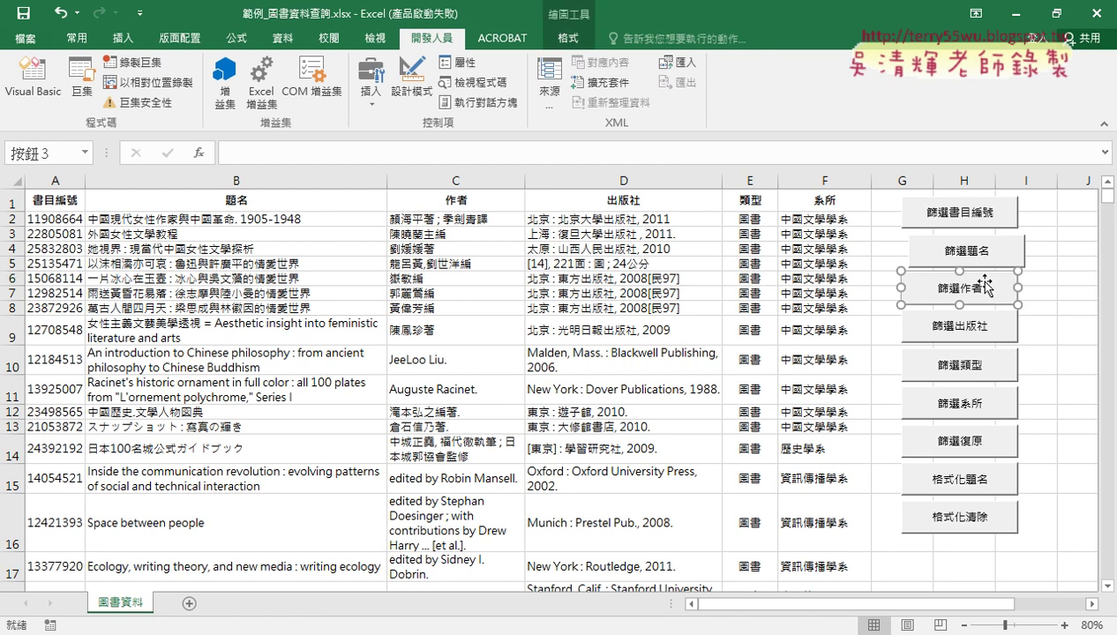
drag(985, 278, 988, 280)
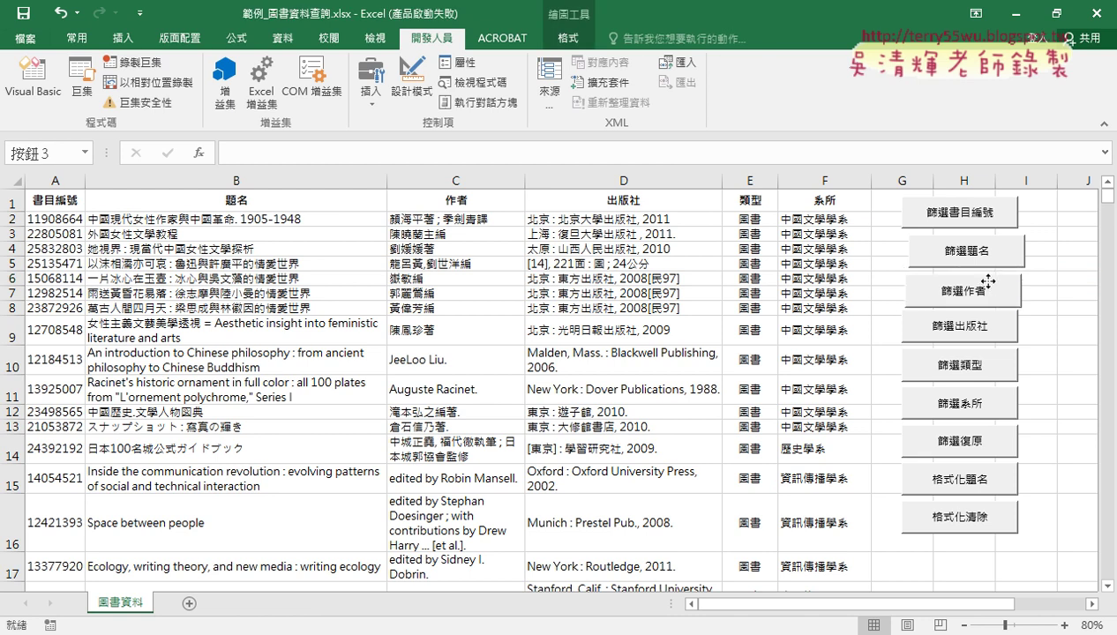
click(1006, 333)
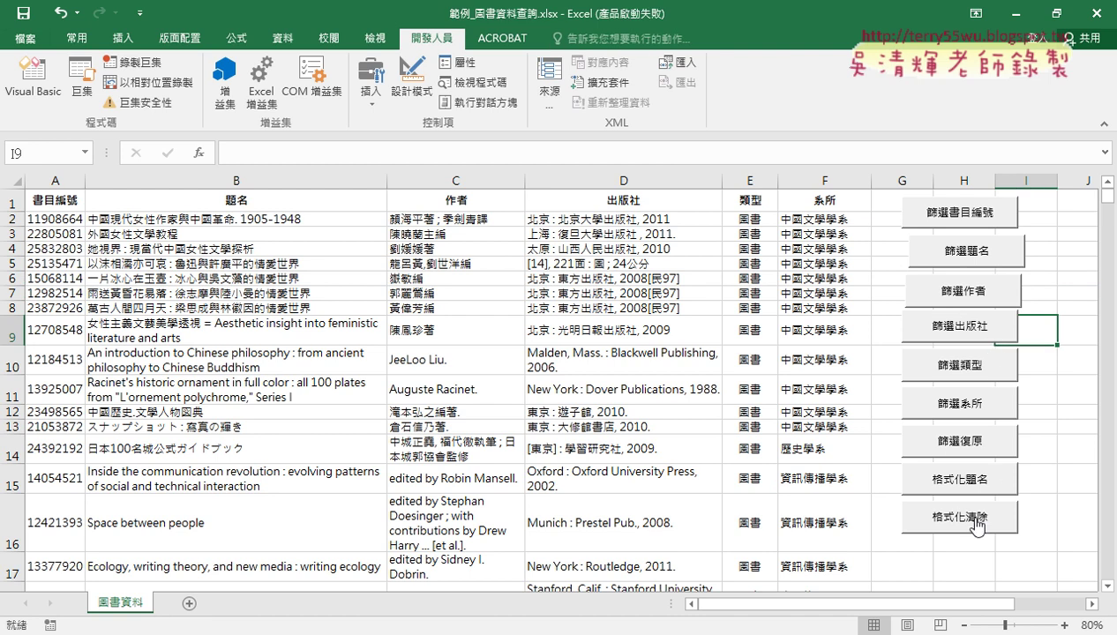
Step: Nudge the 格式化清除 and 格式化題名 buttons slightly out of line
drag(977, 527, 968, 516)
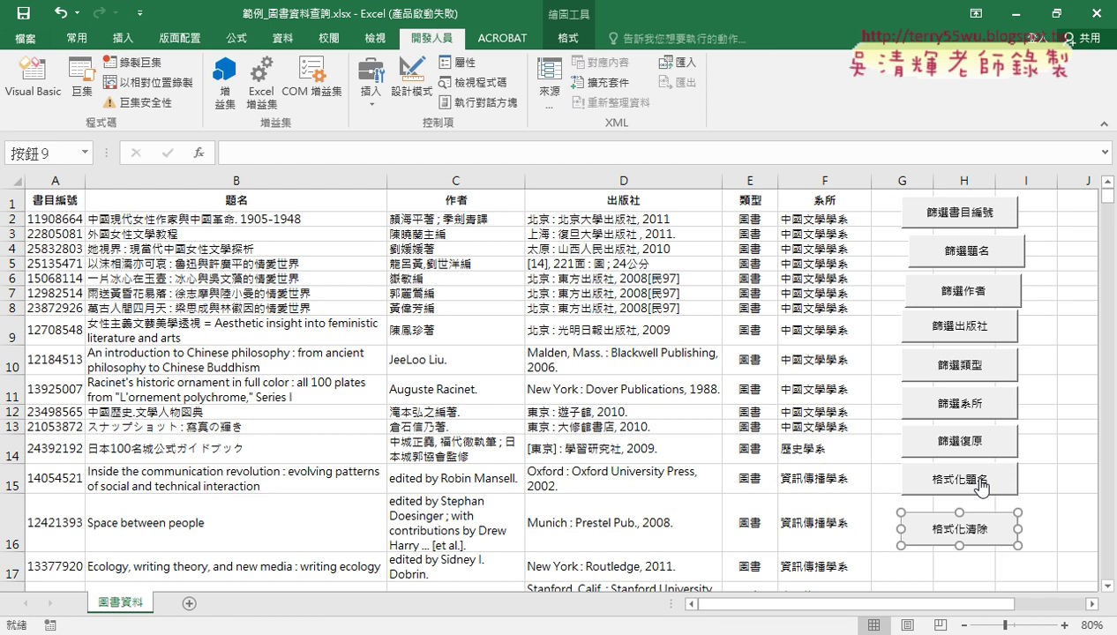
click(1076, 479)
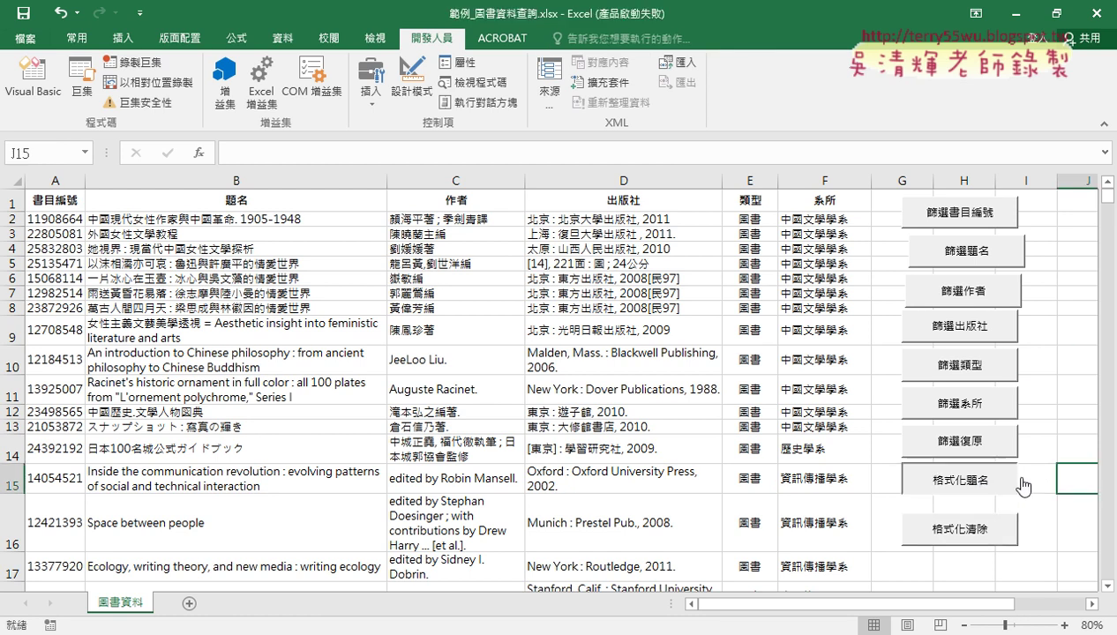
ctrl+click(1022, 484)
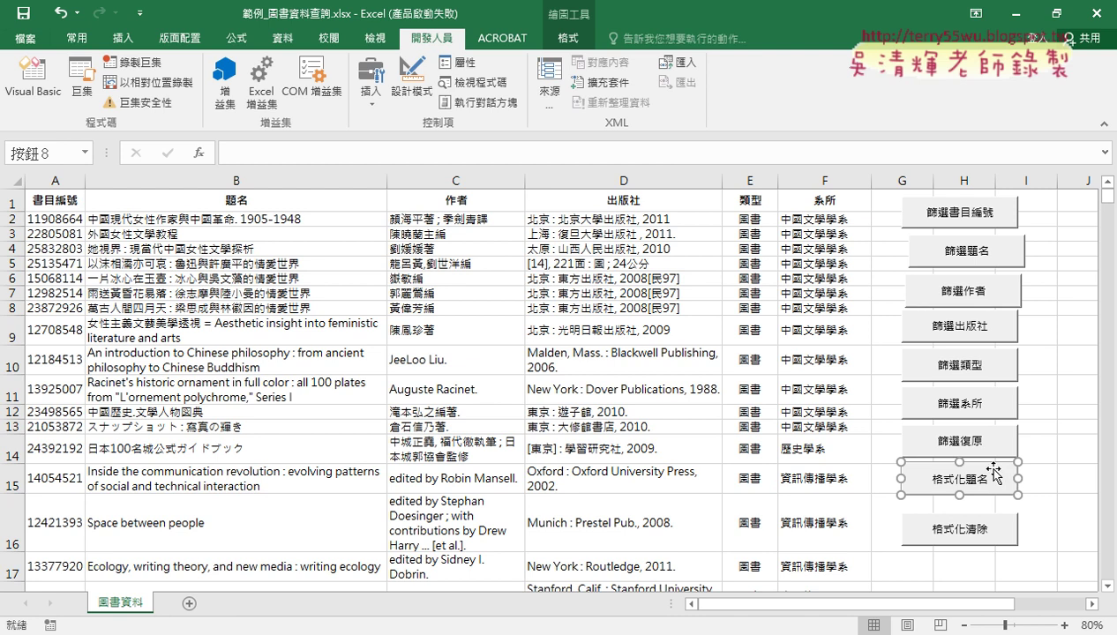
drag(993, 472, 1003, 480)
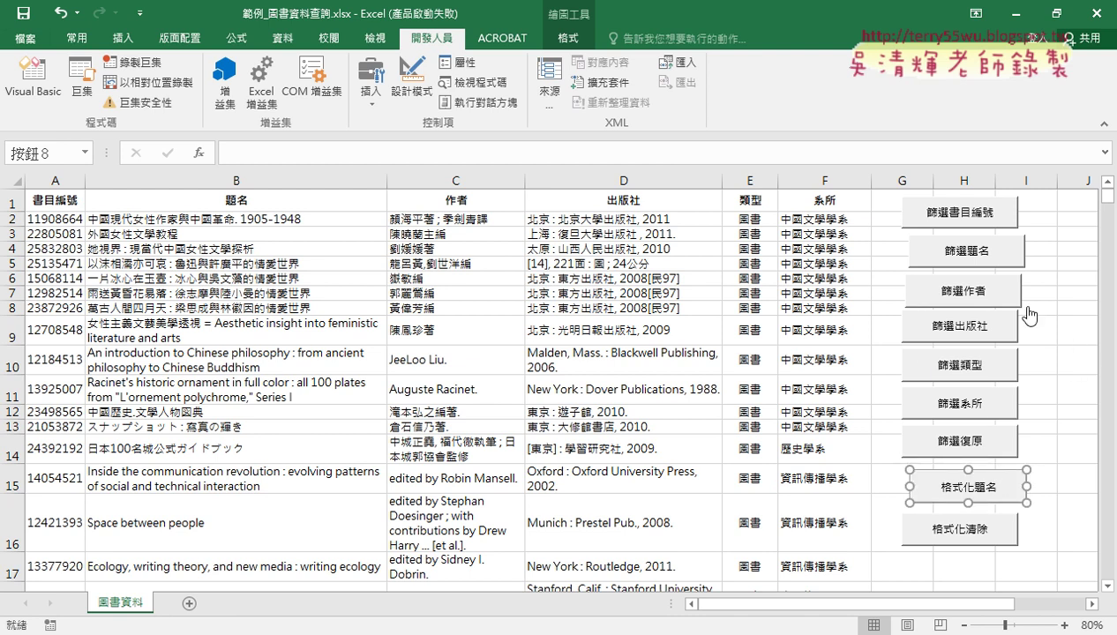
Step: On Drawing Tools Format, select the 篩選書目編號 through 格式化清除 buttons together
click(565, 40)
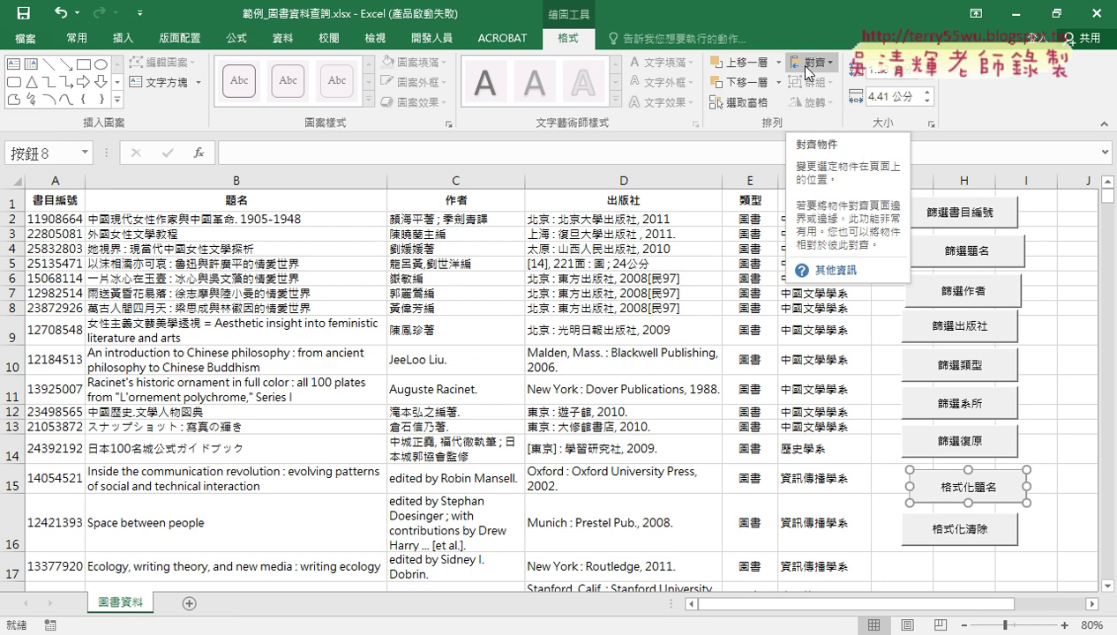
ctrl+click(972, 224)
ctrl+click(962, 254)
ctrl+click(963, 289)
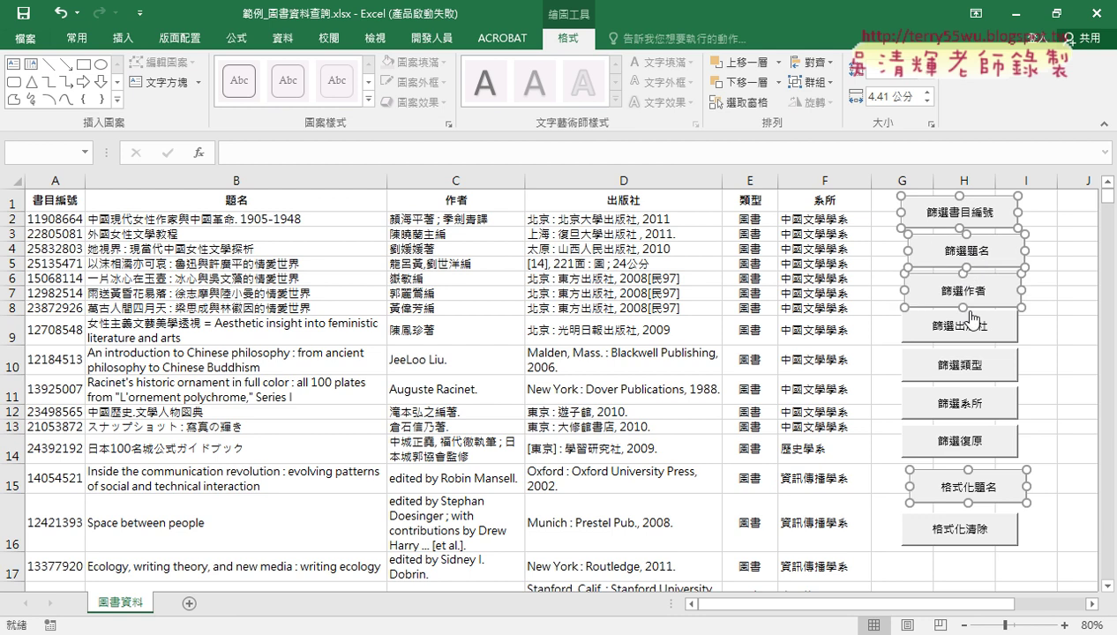
ctrl+click(972, 321)
ctrl+click(952, 366)
ctrl+click(955, 415)
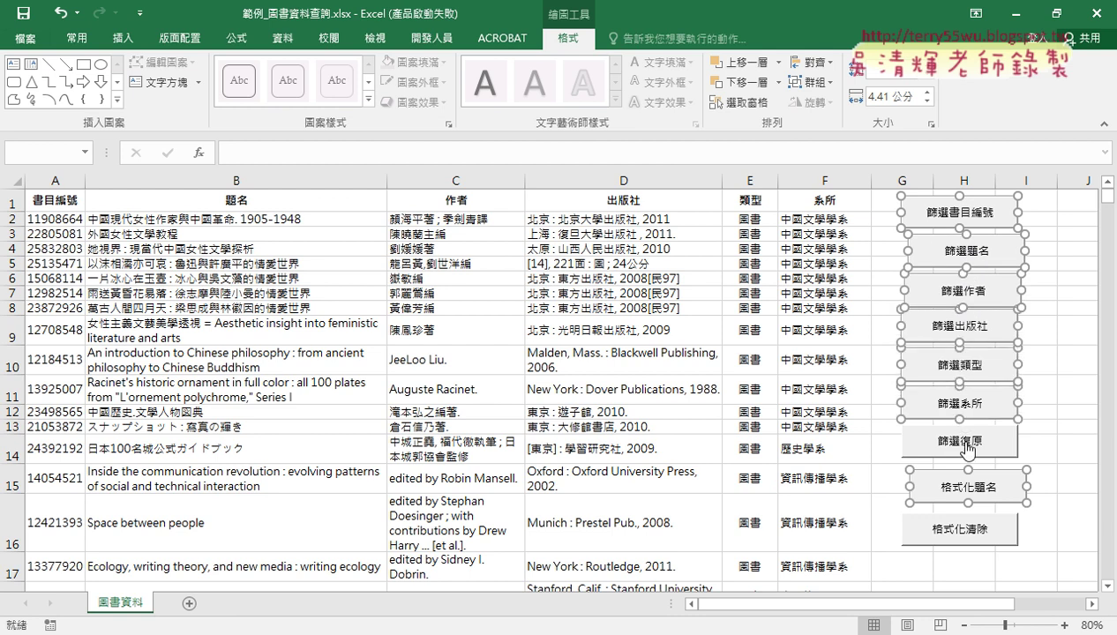
ctrl+click(962, 446)
ctrl+click(958, 525)
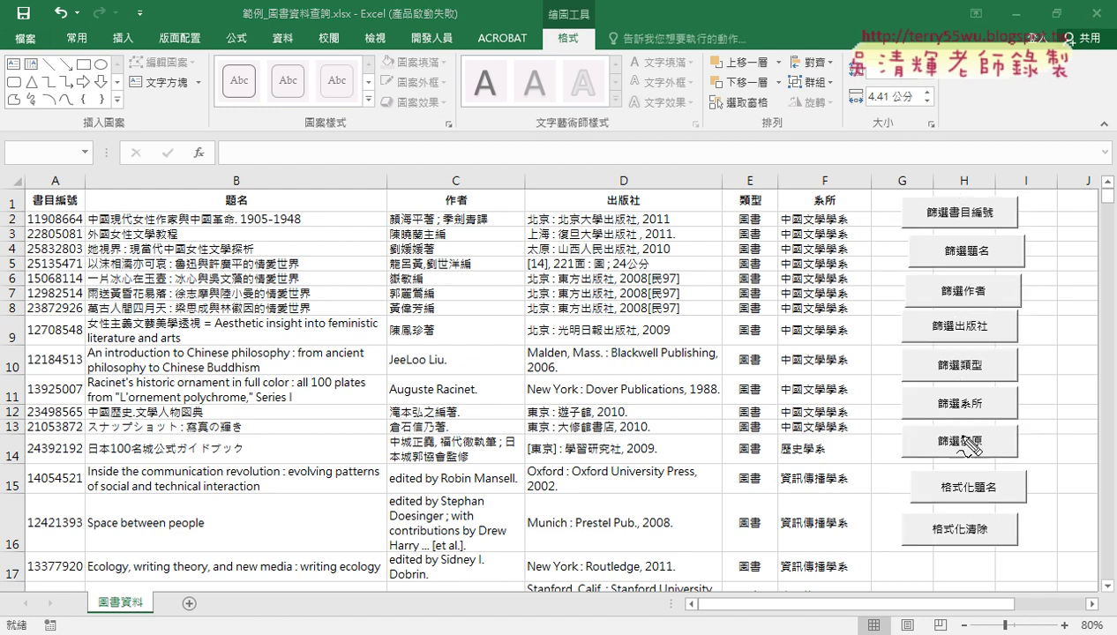
mouse_move(947, 580)
mouse_down()
mouse_move(879, 181)
mouse_move(966, 584)
mouse_up()
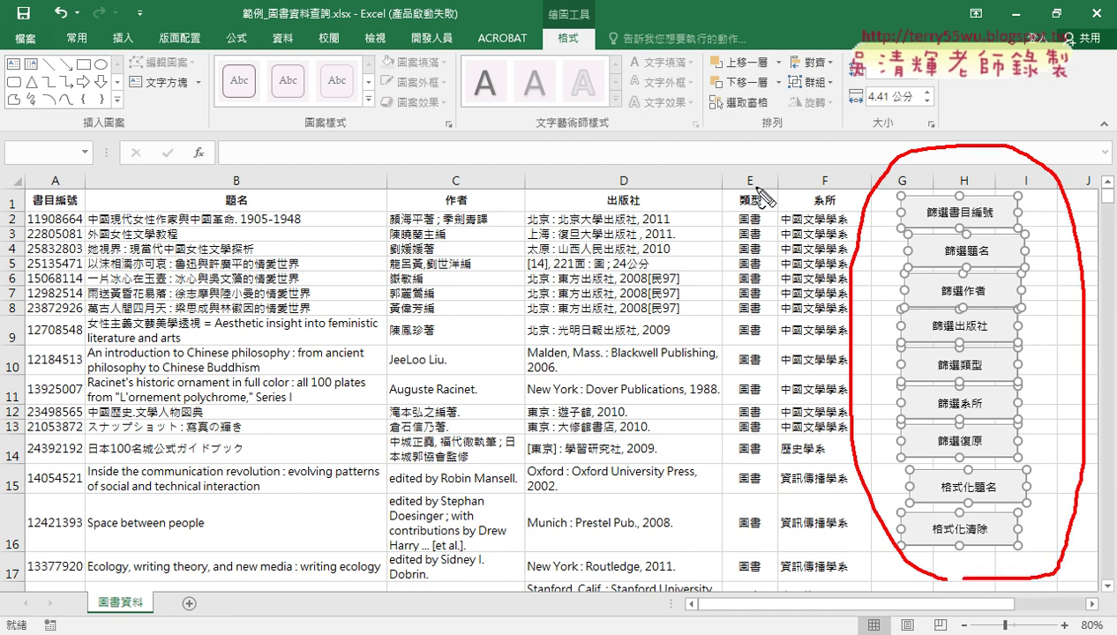
Step: Open the Align dropdown in the Arrange group for the selected buttons
drag(604, 64, 619, 52)
drag(851, 310, 593, 91)
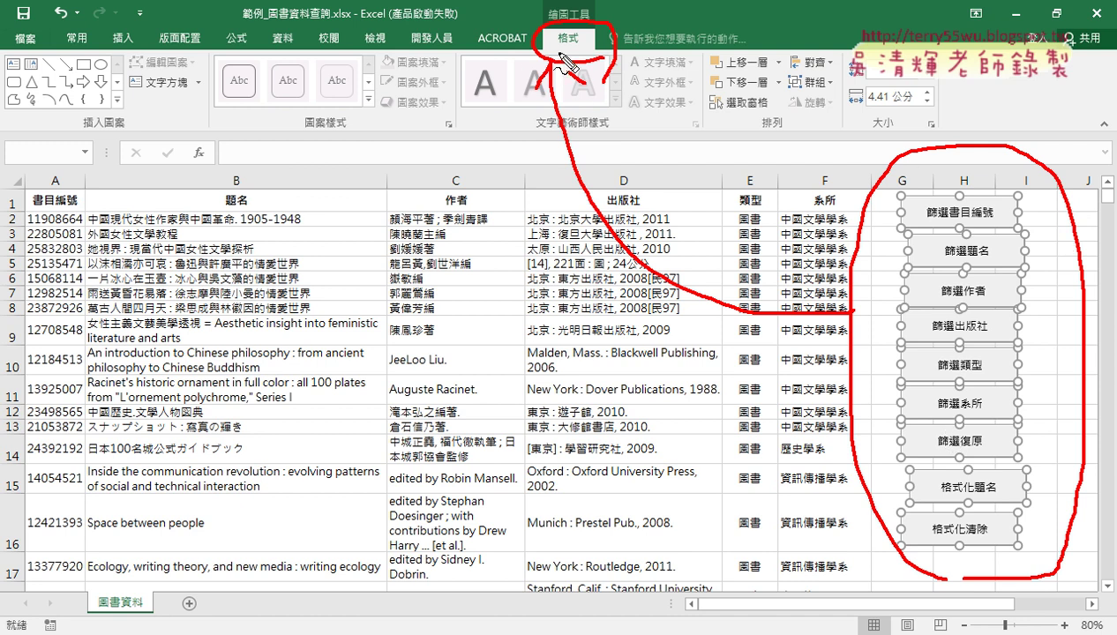
mouse_move(609, 40)
mouse_down()
mouse_move(806, 51)
mouse_move(847, 78)
mouse_up()
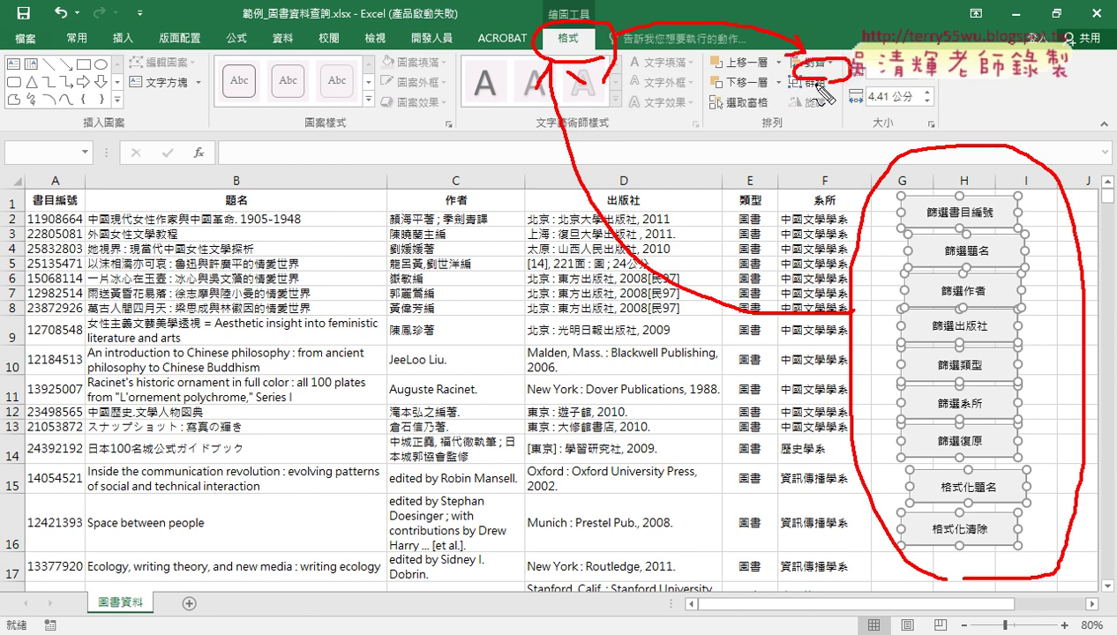
key(Escape)
click(818, 63)
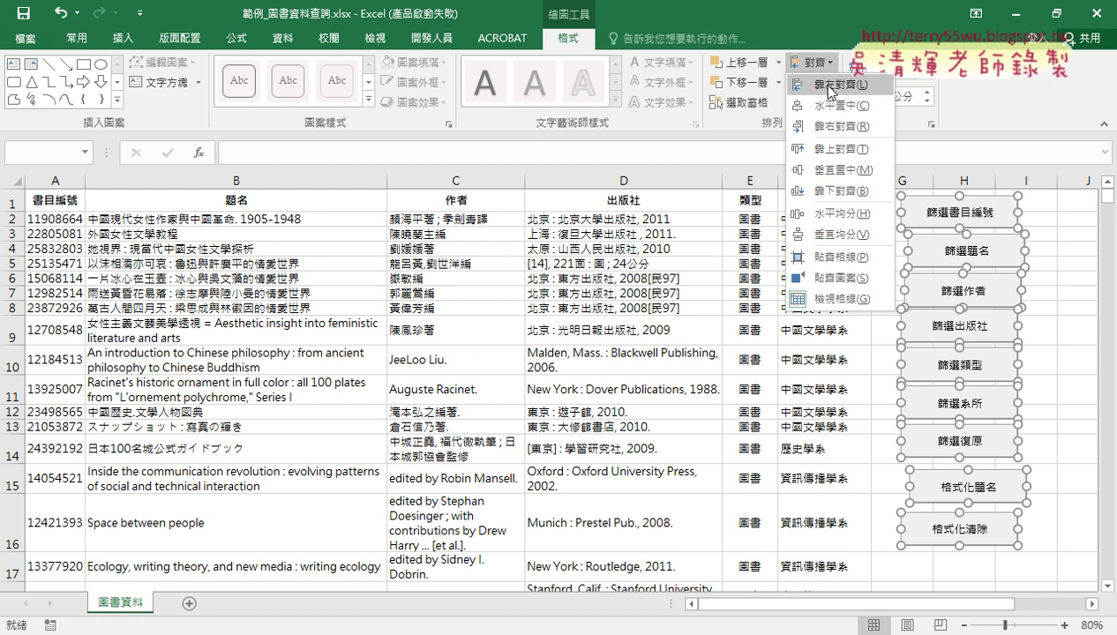
Step: Apply Align Left and Distribute Vertically to the nine buttons, then deselect them
click(828, 86)
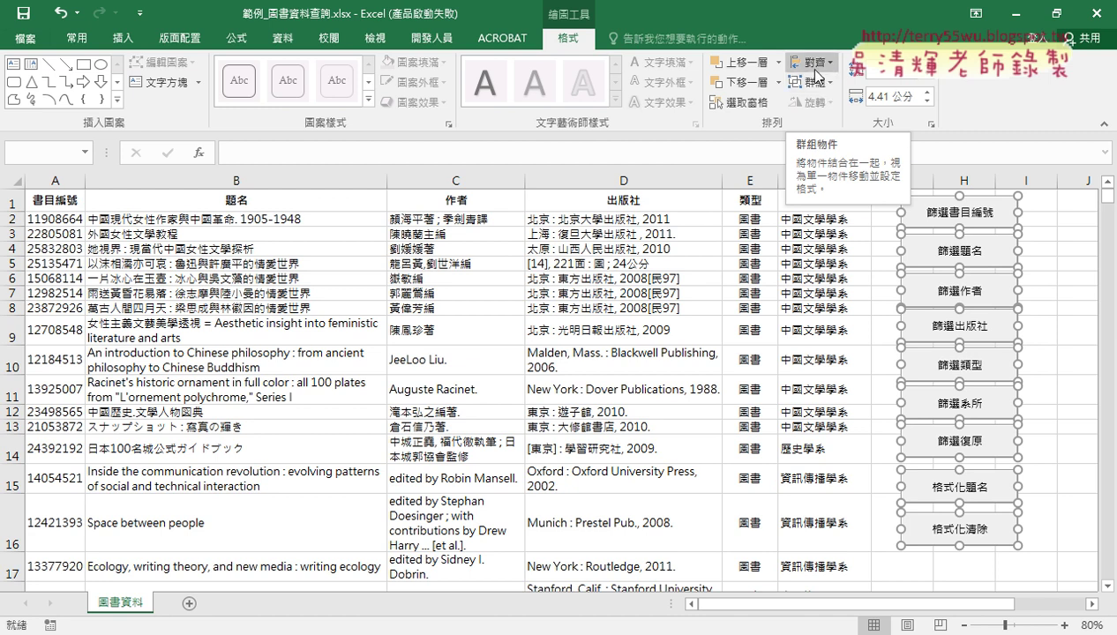
click(814, 67)
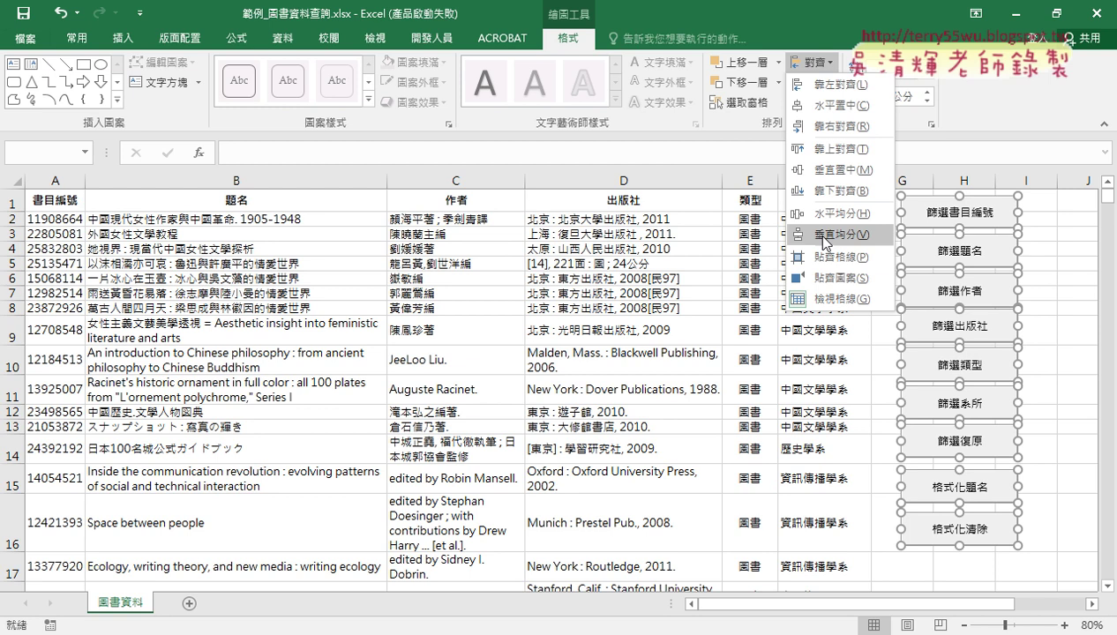
click(824, 236)
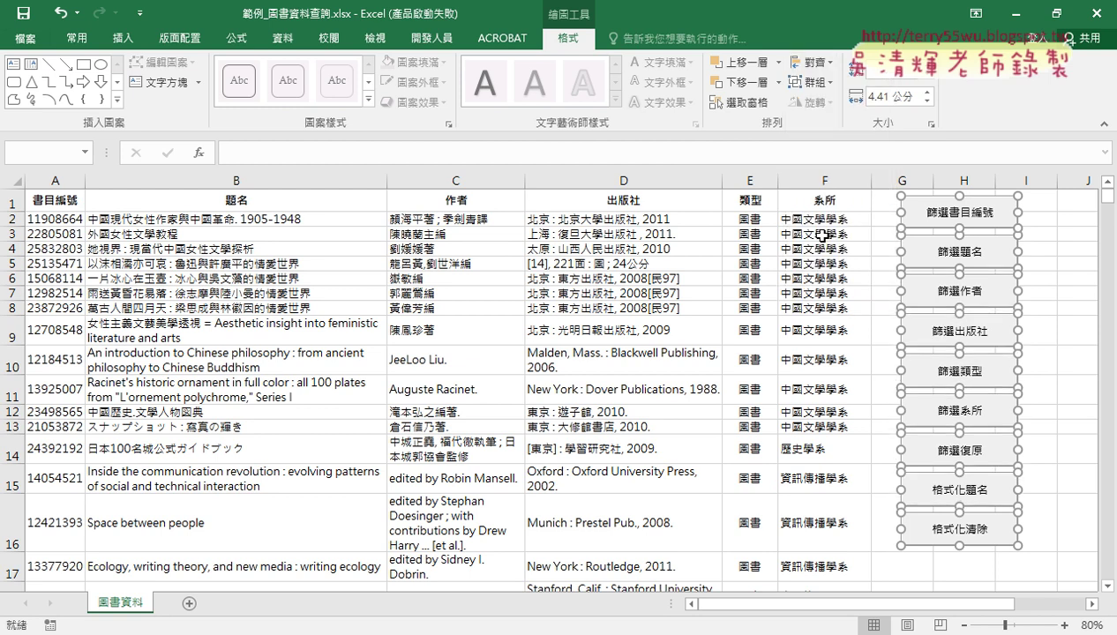
click(854, 231)
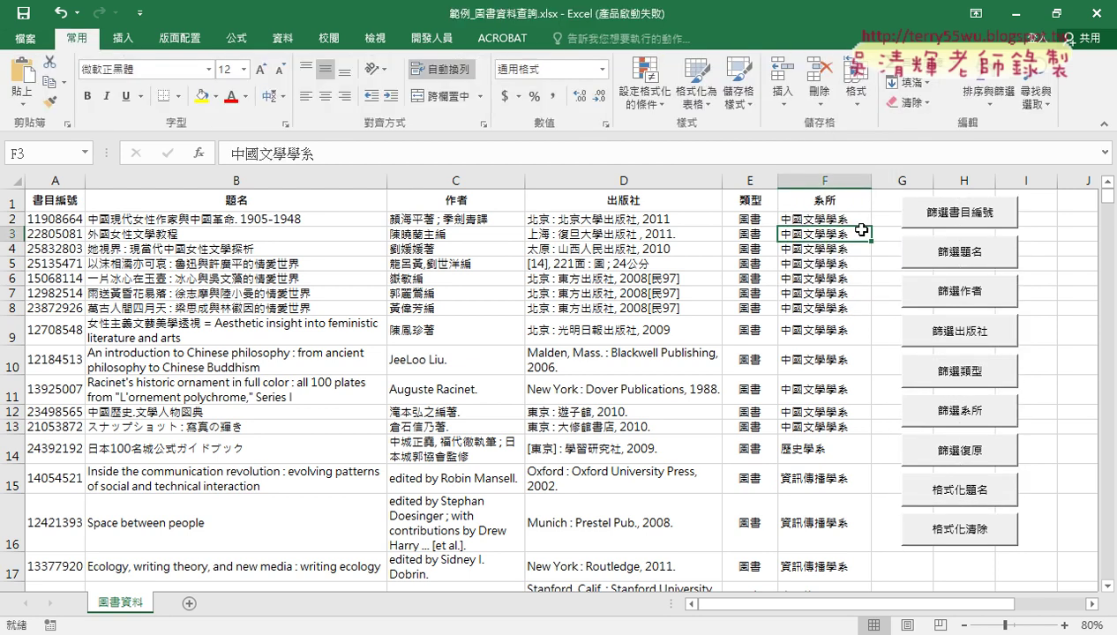
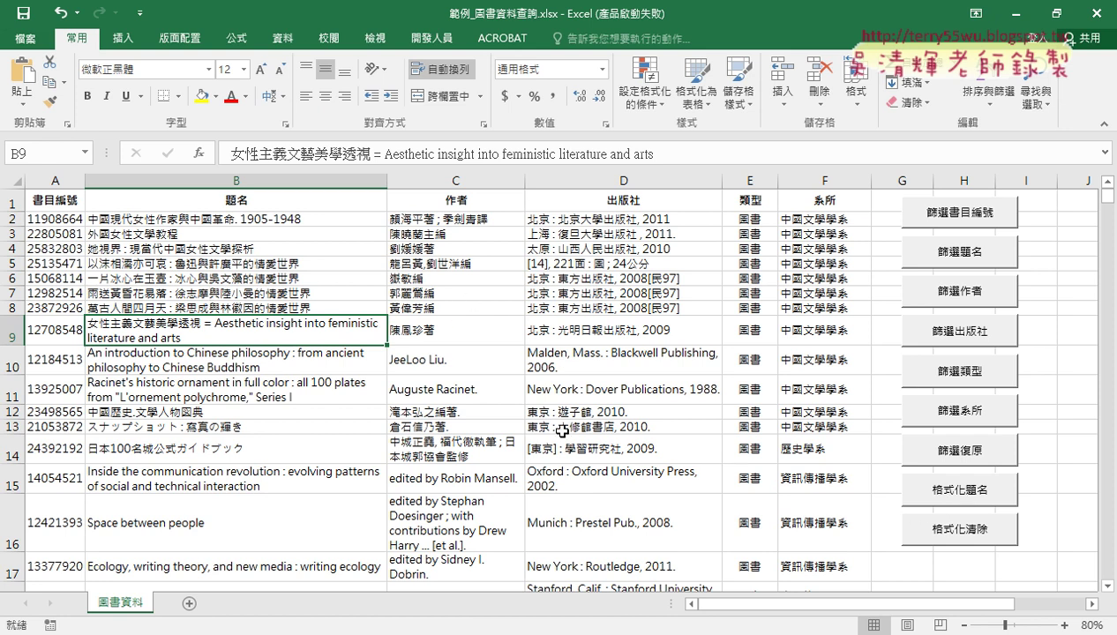
Step: Fill row 7 (A7:F7) yellow, undo the fill, then launch the 格式化題名 macro's title prompt
mouse_move(51, 291)
mouse_down()
mouse_move(592, 313)
mouse_move(838, 292)
mouse_up()
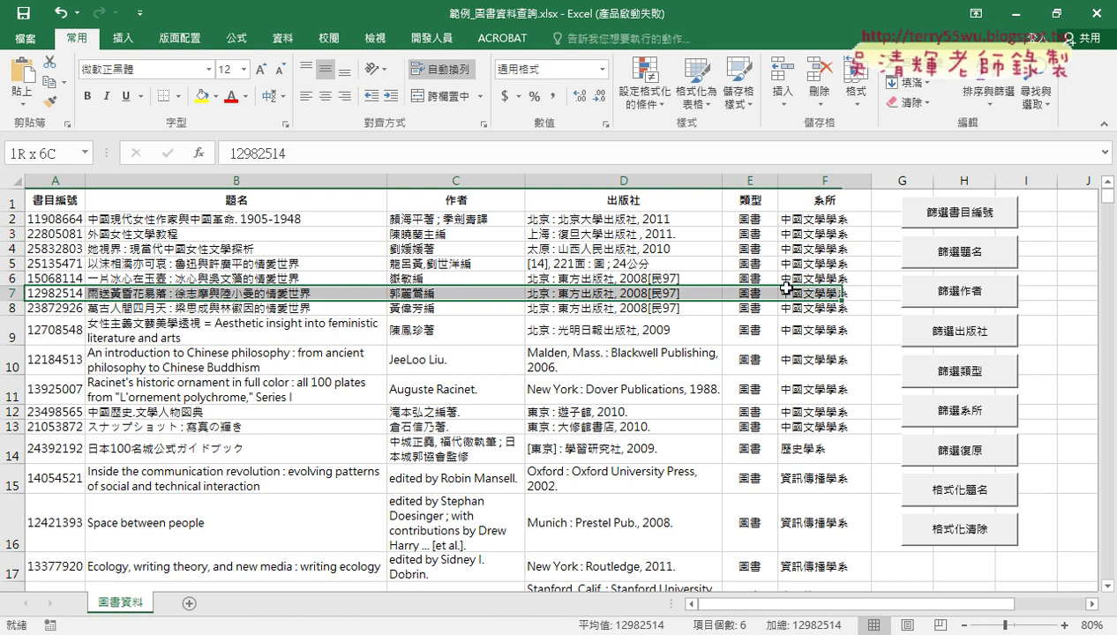
click(206, 105)
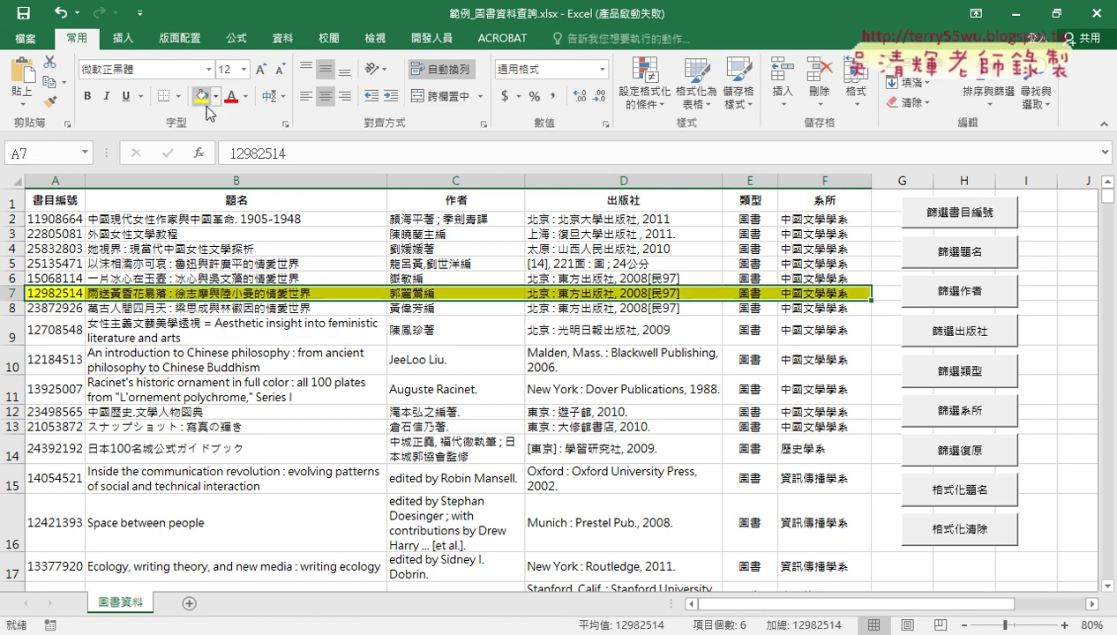
click(433, 398)
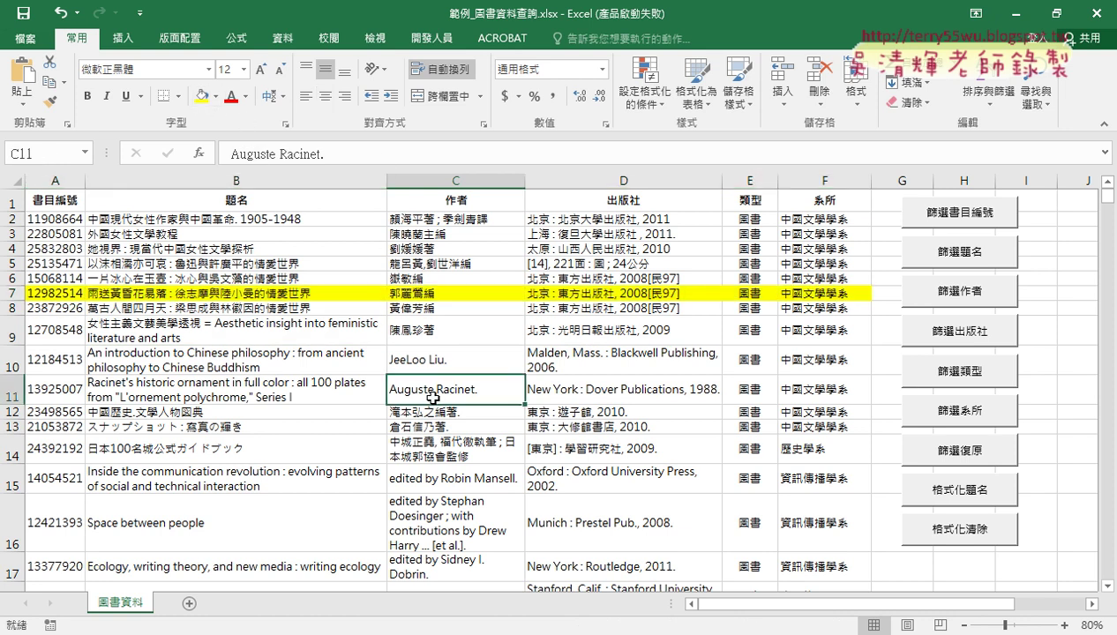
key(ctrl+z)
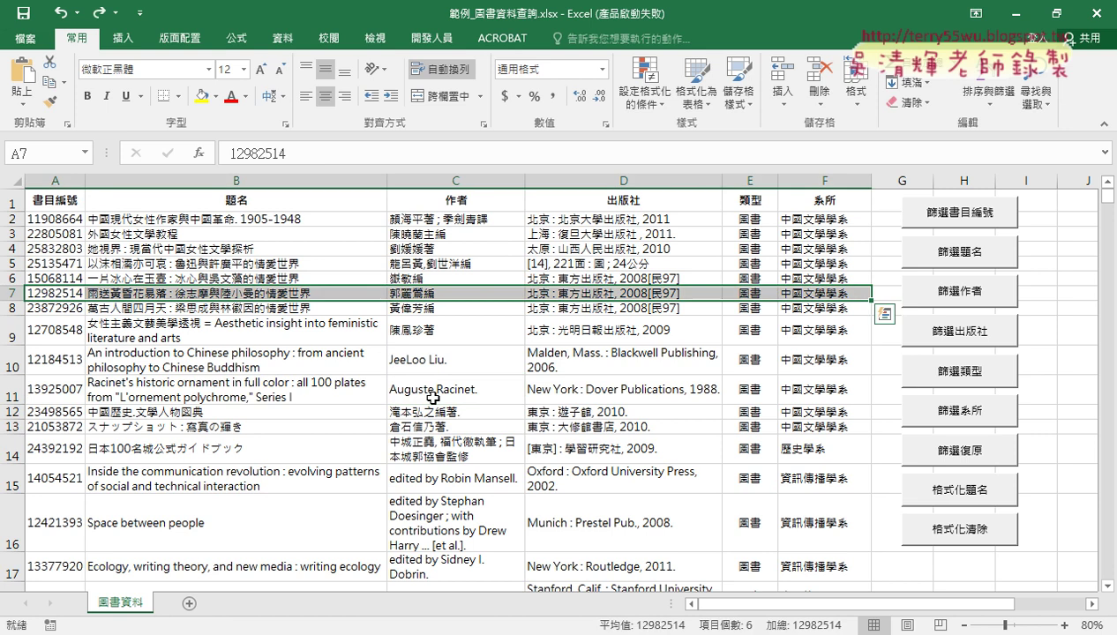
click(949, 483)
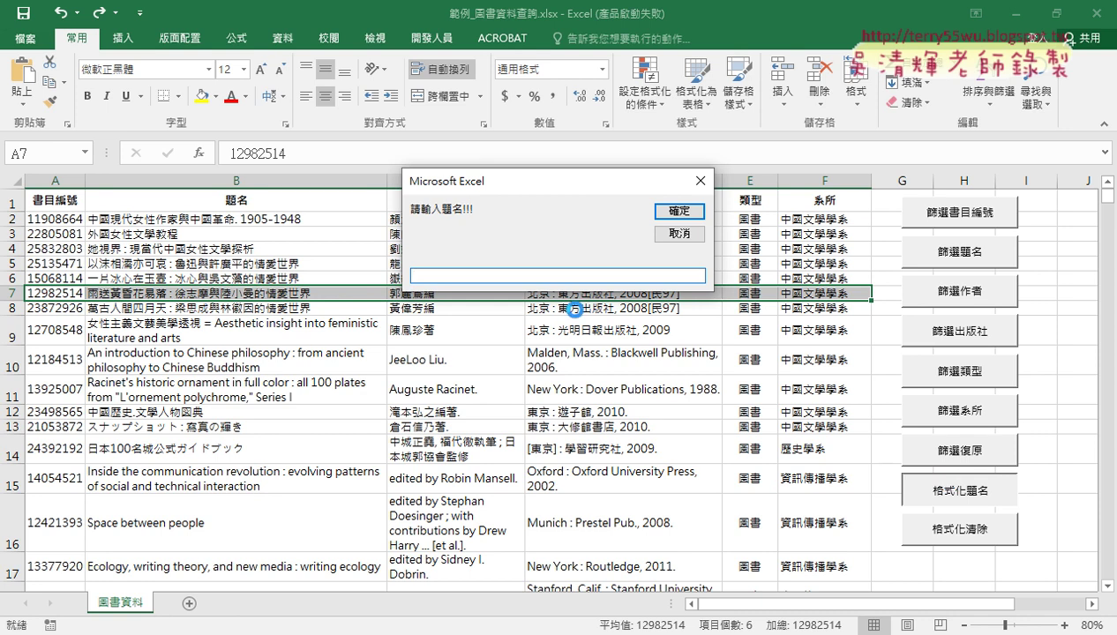
Step: Paste the search keyword into the title prompt and confirm it
right_click(530, 274)
click(575, 349)
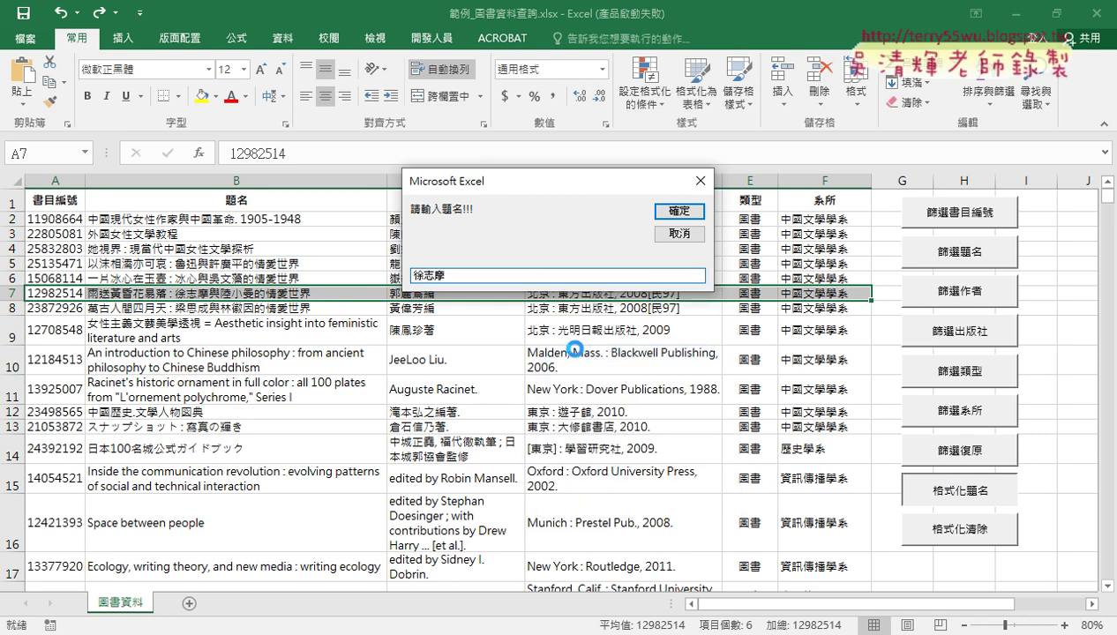
click(686, 216)
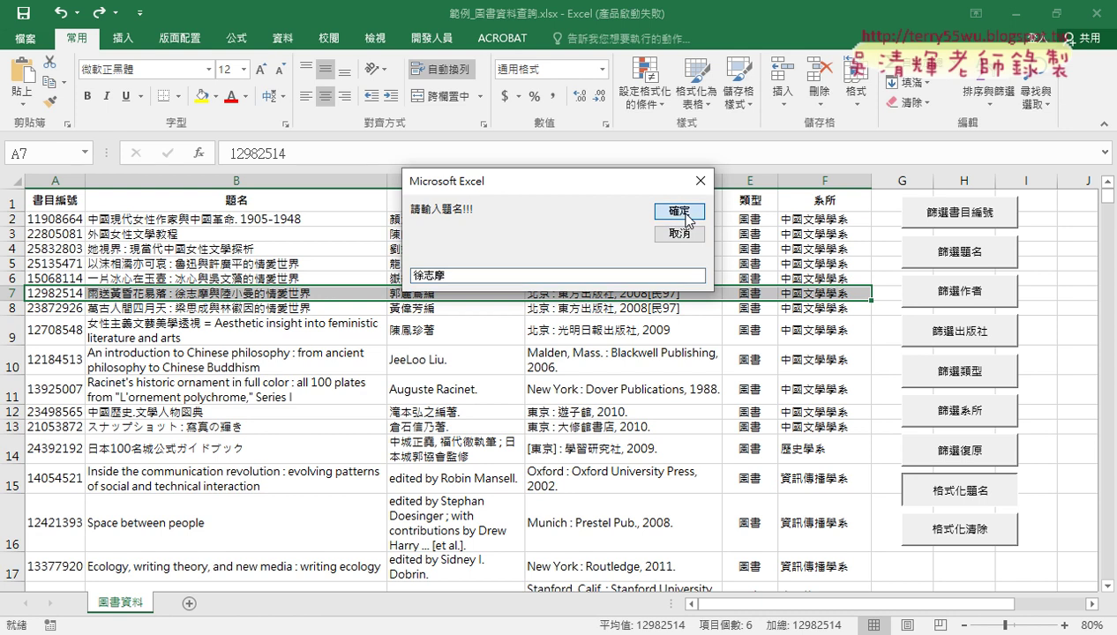
Step: Select the title in B9 and scroll through the sheet and back to the top
click(165, 323)
scroll(261, 428, down, 8)
scroll(264, 437, down, 4)
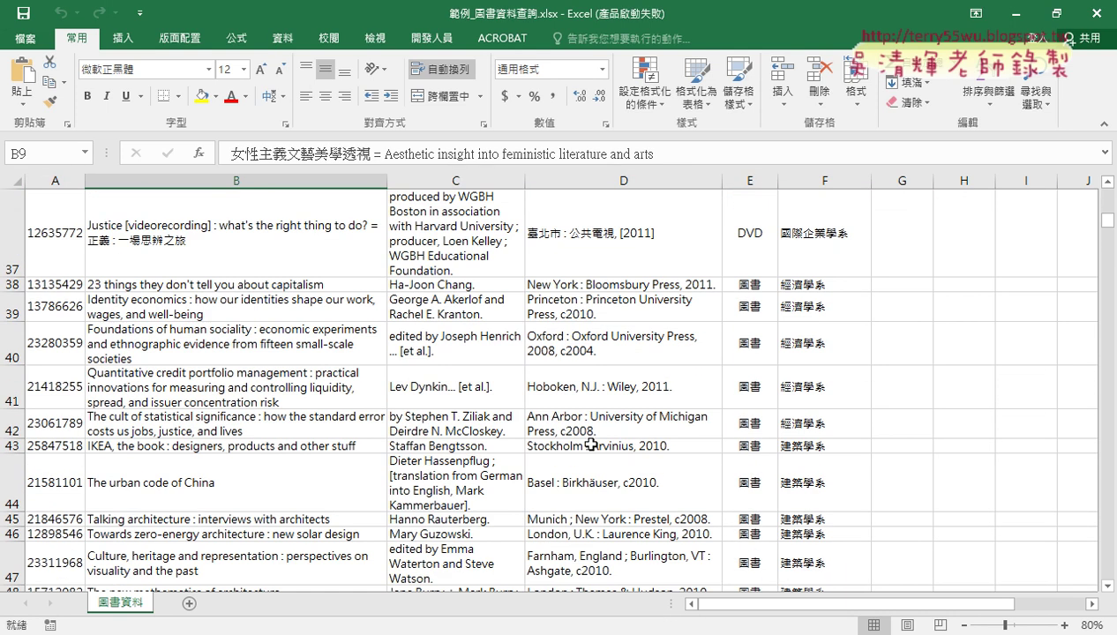
drag(1108, 223, 1114, 519)
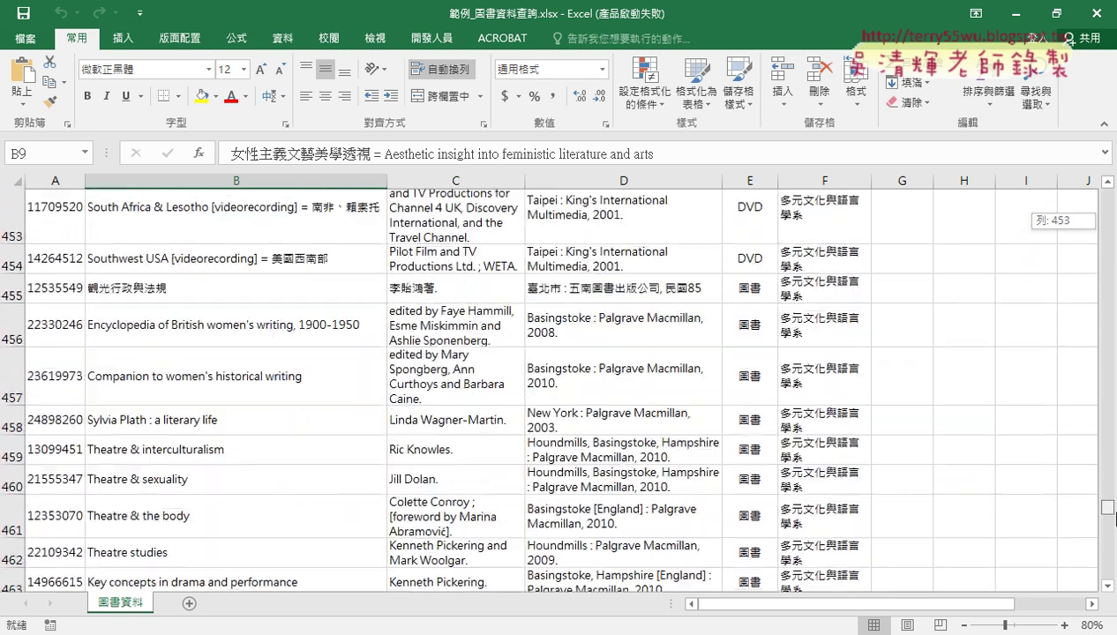
drag(1114, 519, 1108, 196)
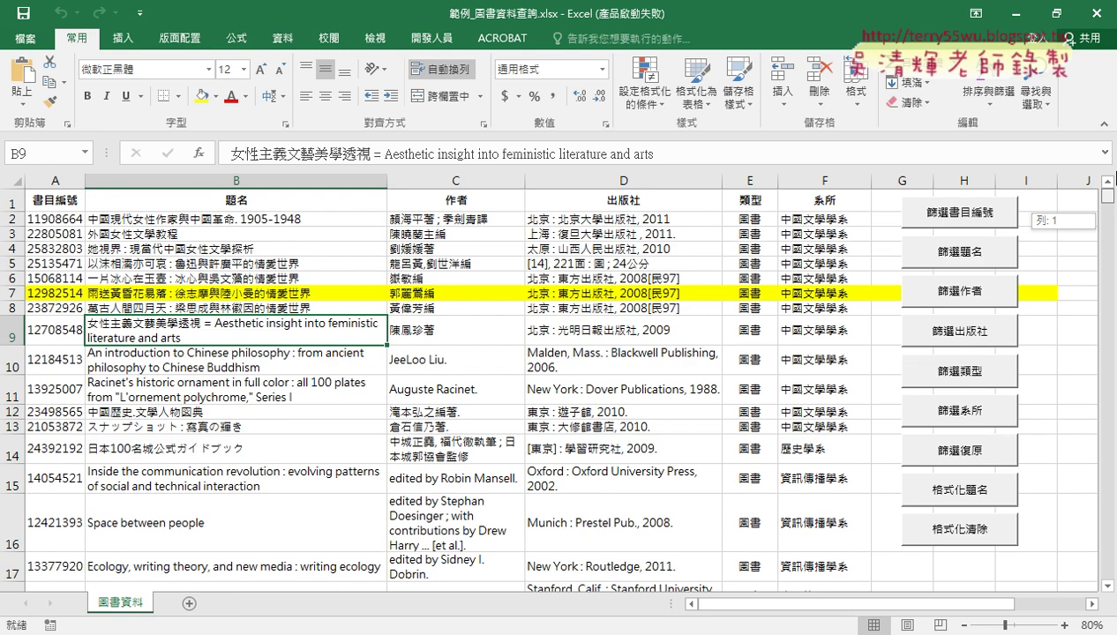
Step: Clear row 7's highlight and rerun 格式化題名 with the keyword 中國
click(962, 532)
click(960, 490)
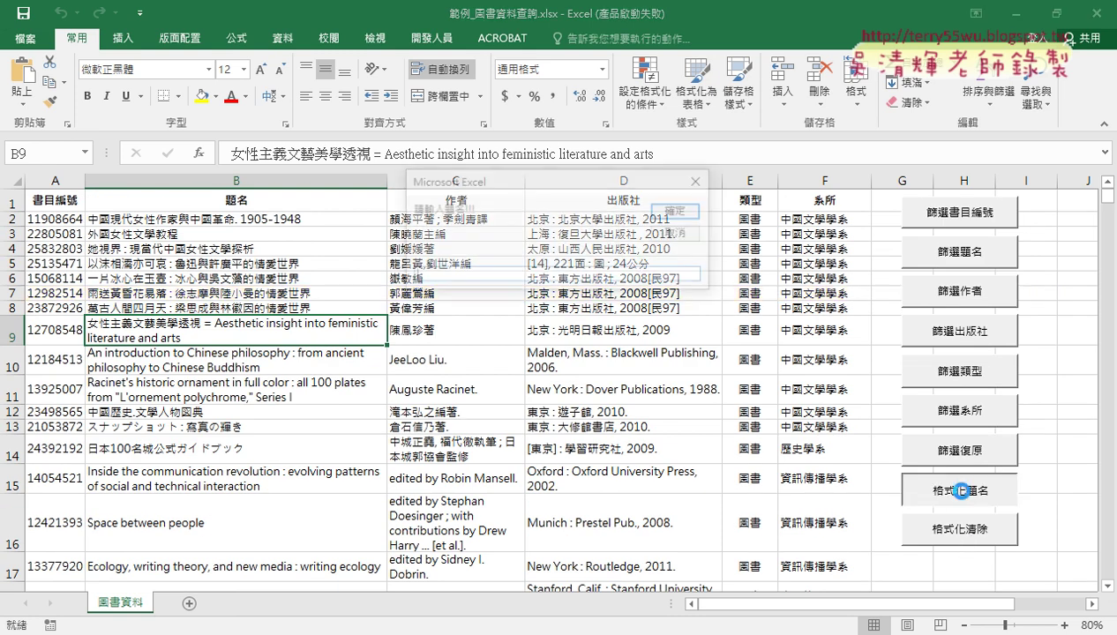
text(ㄓㄨ)
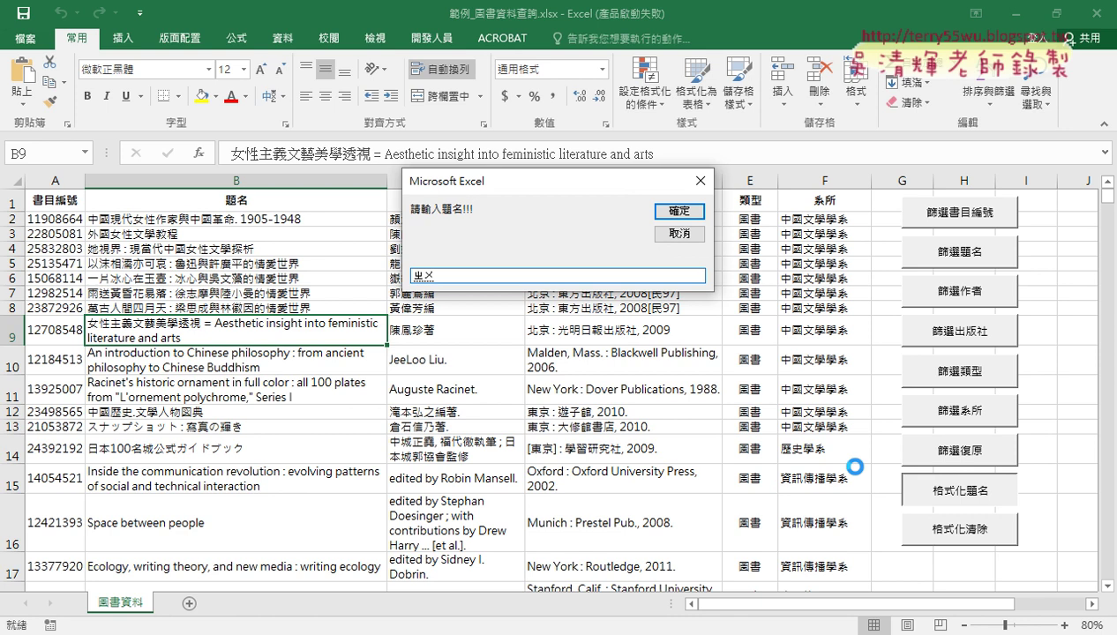
text(ㄥ)
key(space)
text(ㄍㄨㄛˊ)
key(Return)
key(Return)
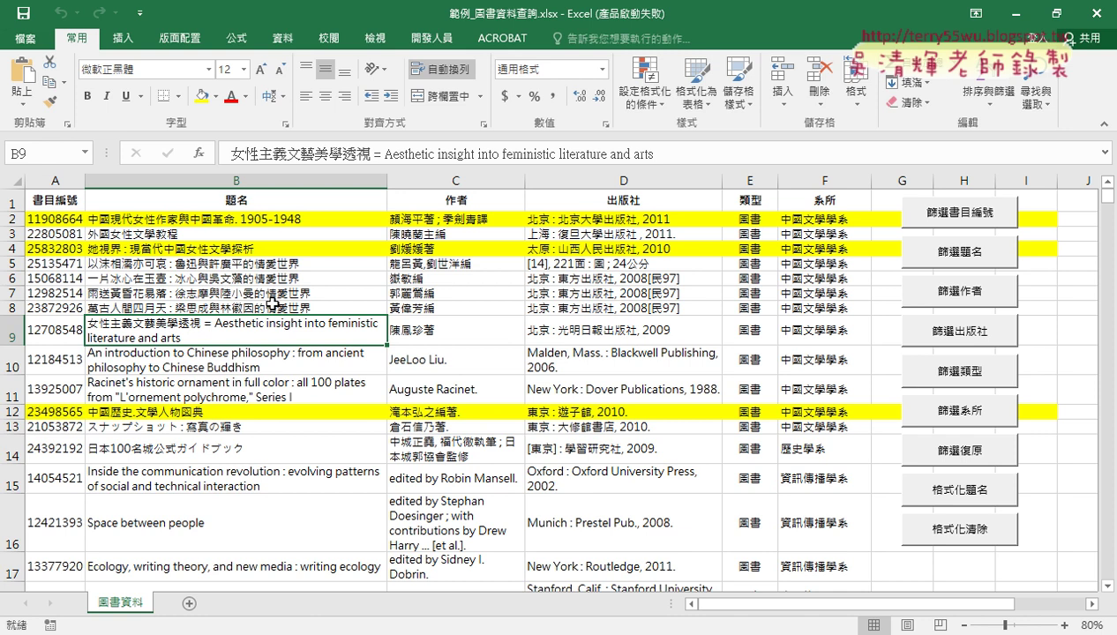
Step: Scroll down to check the highlighted 中國 titles, then clear all highlighting with 格式化清除
scroll(323, 350, down, 5)
scroll(323, 350, down, 7)
scroll(323, 350, down, 8)
scroll(324, 345, down, 8)
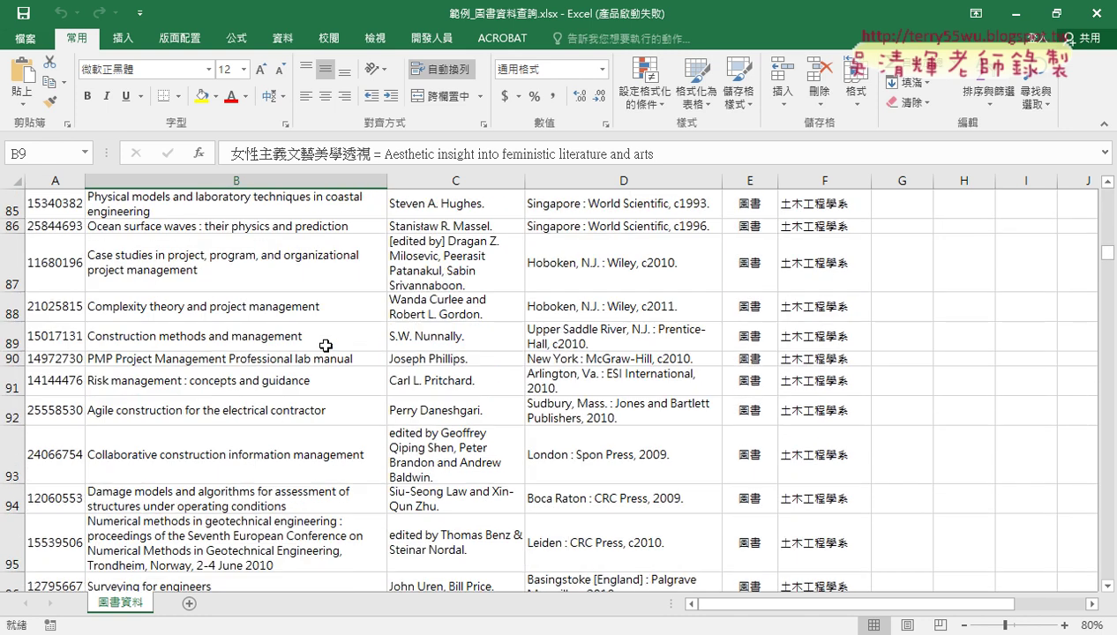
scroll(326, 342, down, 6)
scroll(326, 343, down, 5)
scroll(326, 343, down, 8)
scroll(326, 342, down, 8)
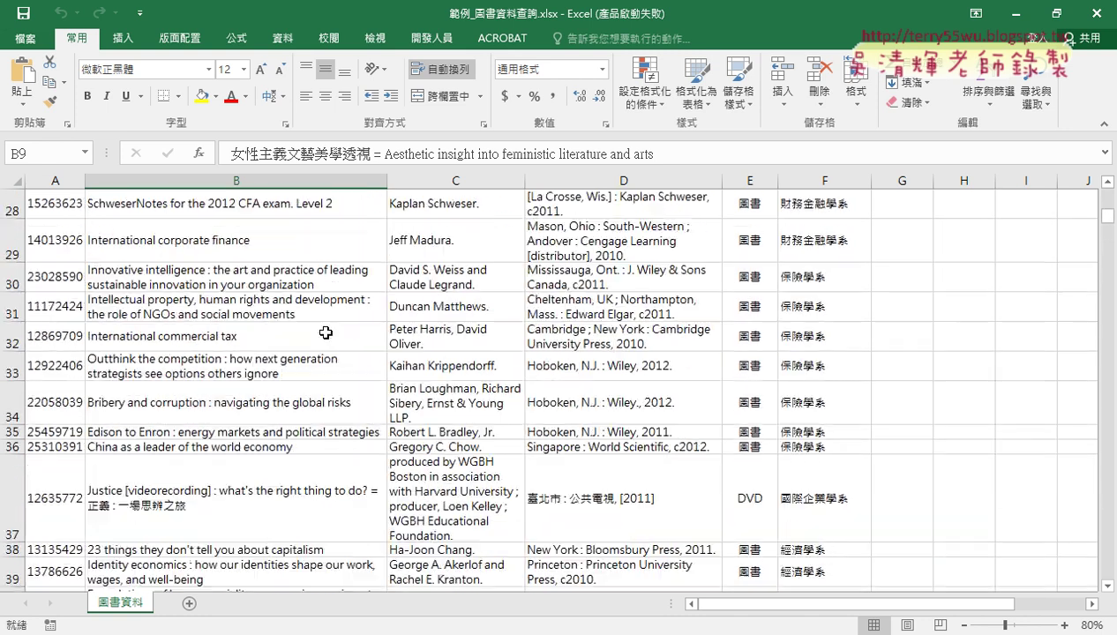
scroll(325, 331, up, 20)
click(965, 539)
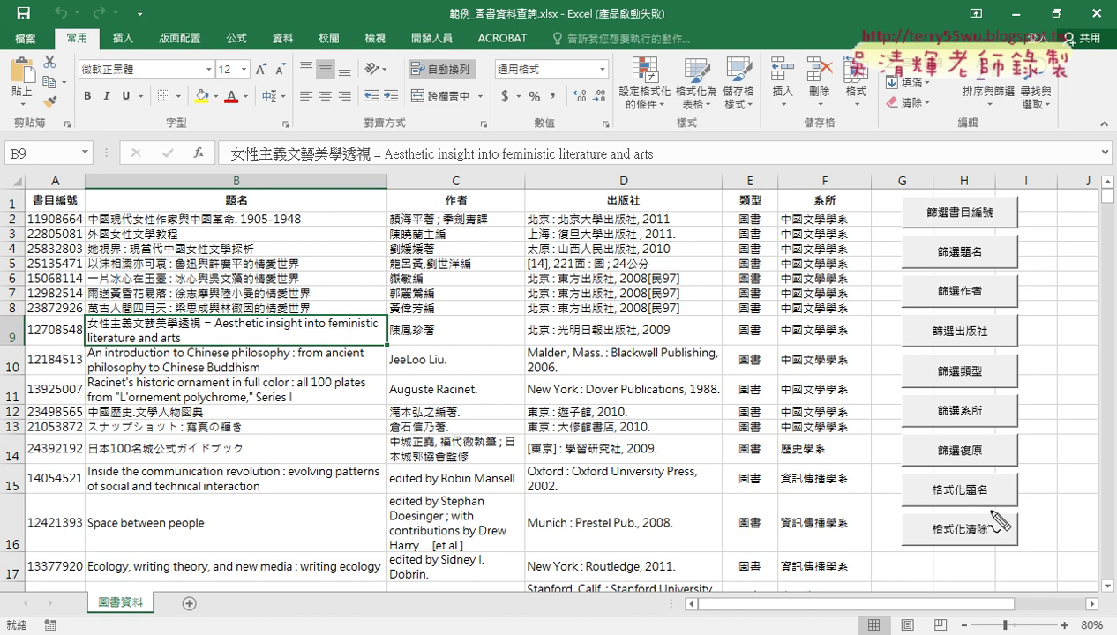
drag(988, 483, 1000, 485)
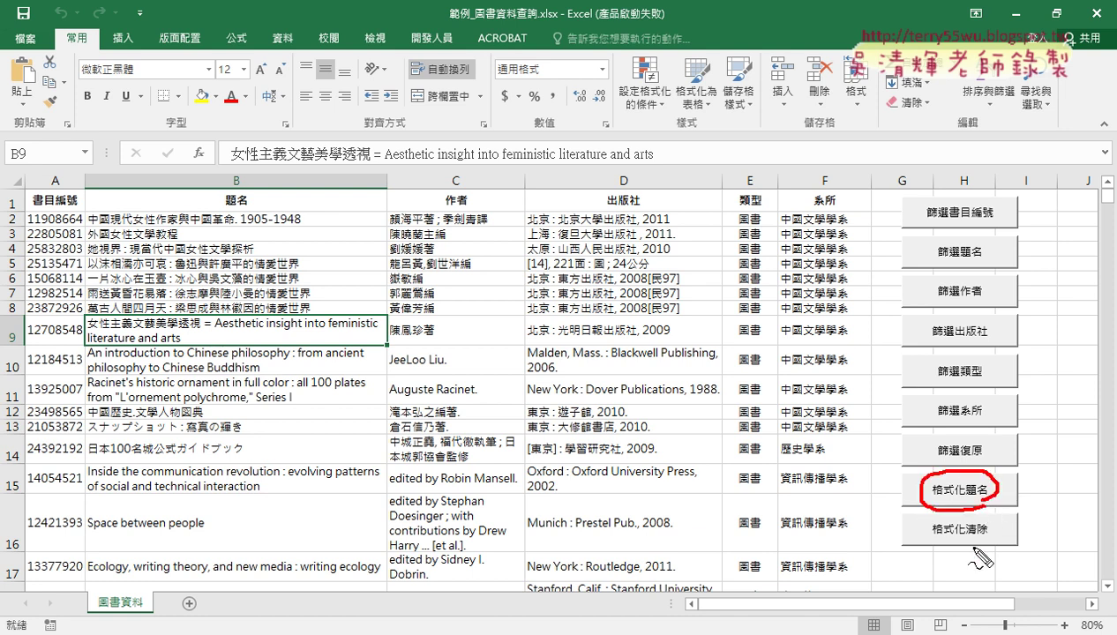
drag(971, 549, 995, 552)
drag(715, 391, 896, 487)
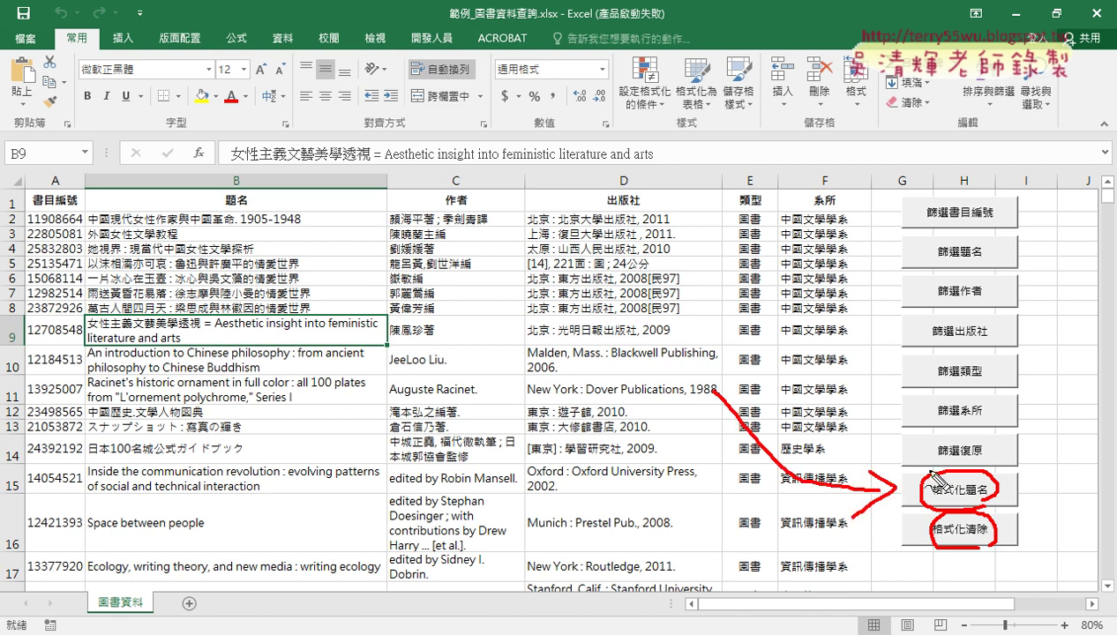
mouse_move(263, 211)
mouse_down()
mouse_move(214, 211)
mouse_move(253, 184)
mouse_up()
drag(470, 186, 481, 221)
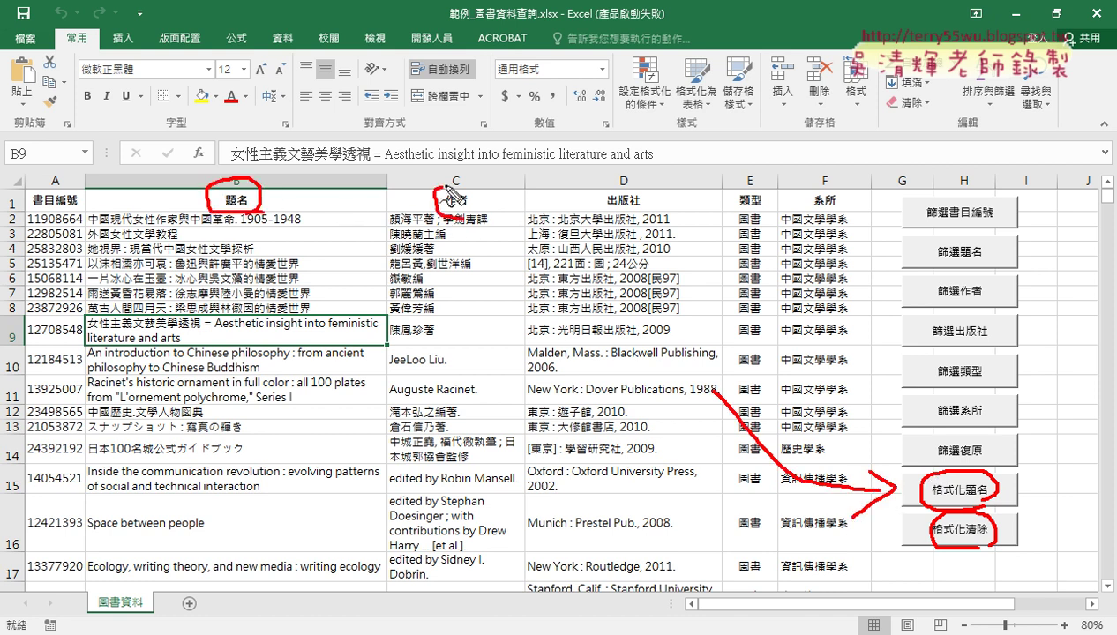
drag(252, 131, 295, 134)
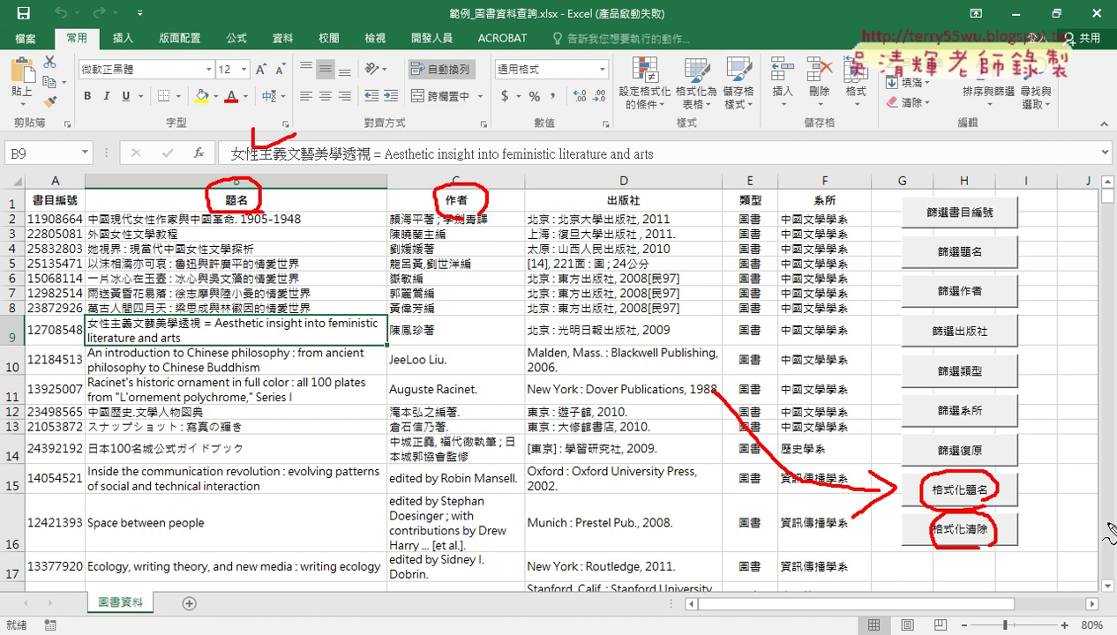
mouse_move(968, 574)
mouse_down()
mouse_move(1056, 258)
mouse_move(970, 583)
mouse_up()
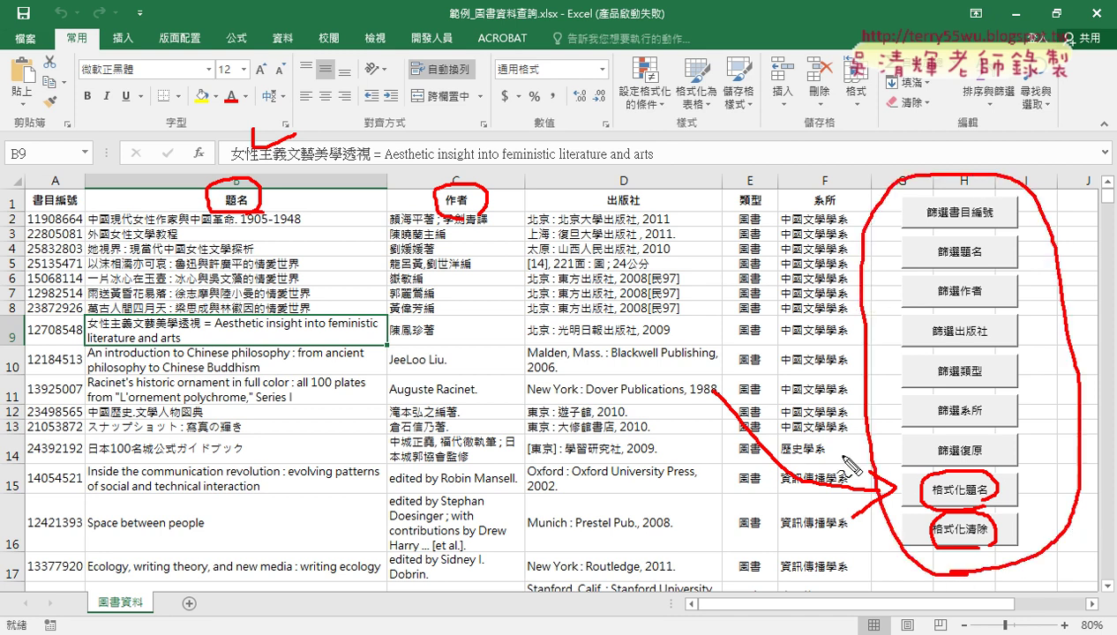
drag(842, 457, 1059, 462)
key(Escape)
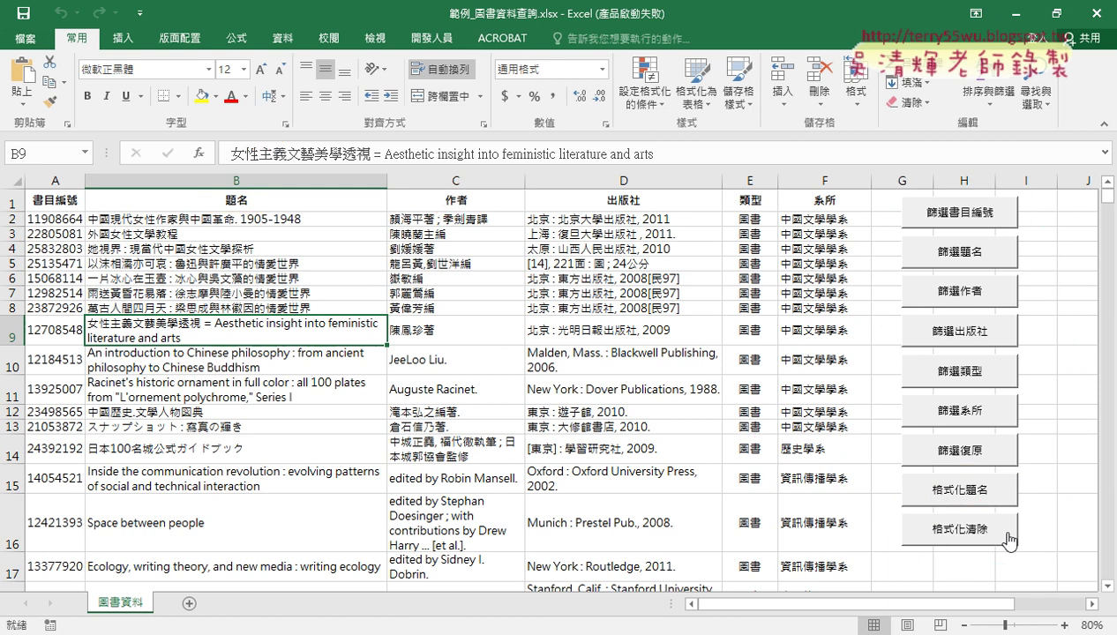
Step: Open the 格式化題名 button's assigned macro in the VBA editor via 指定巨集 and 編輯
right_click(941, 488)
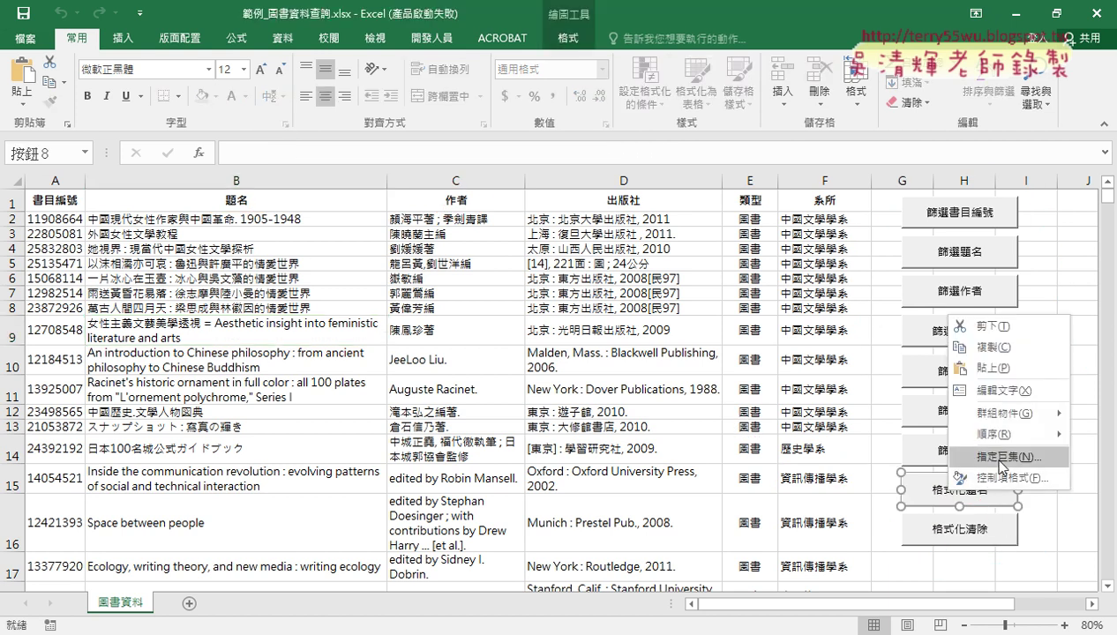
click(1004, 458)
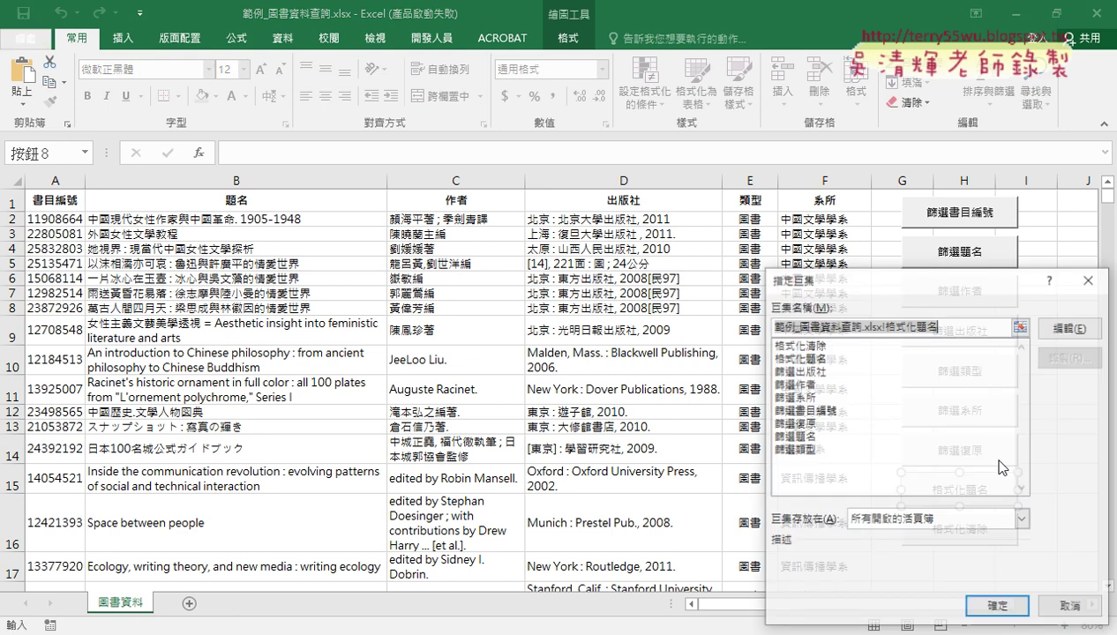
click(1059, 325)
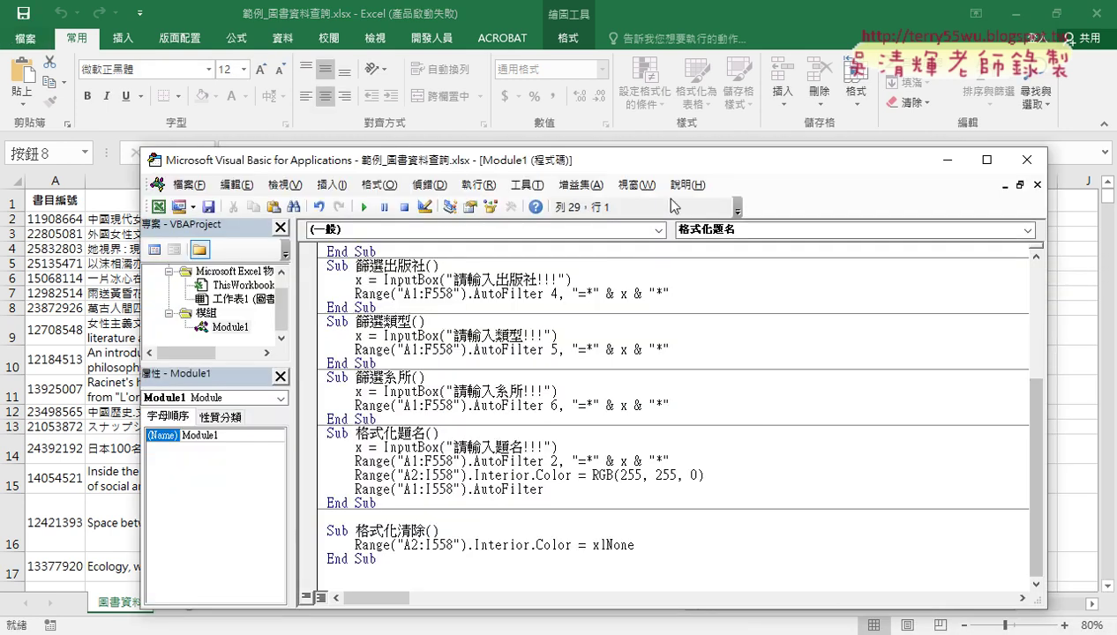
drag(652, 160, 657, 54)
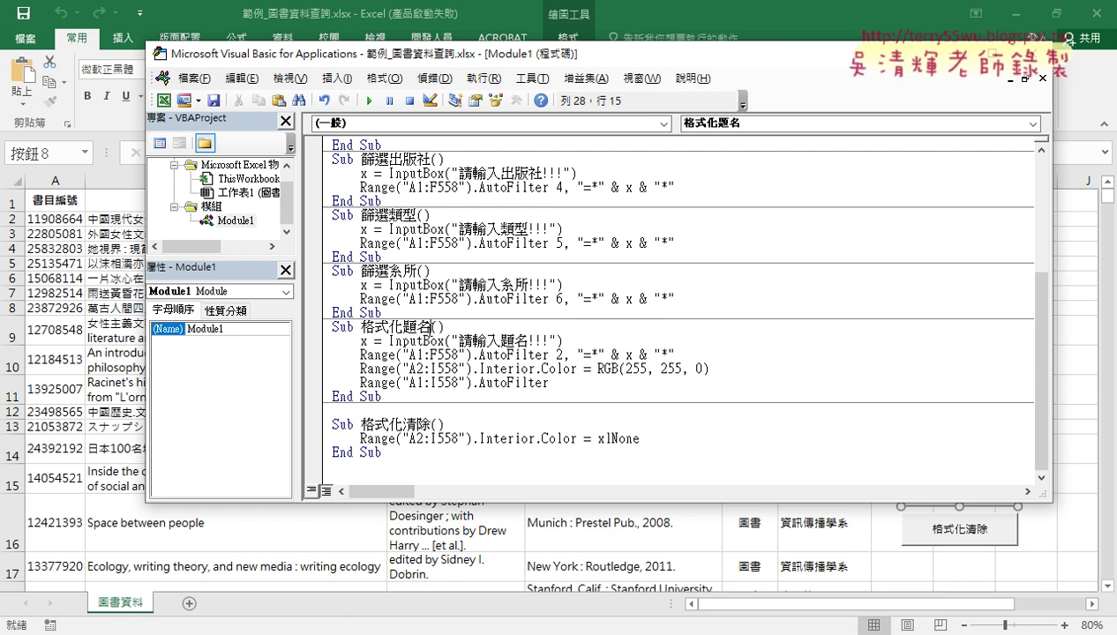
Step: Delete the old body of Sub 格式化題名, leaving an empty macro
mouse_move(431, 326)
mouse_down()
mouse_move(501, 383)
mouse_move(565, 395)
mouse_up()
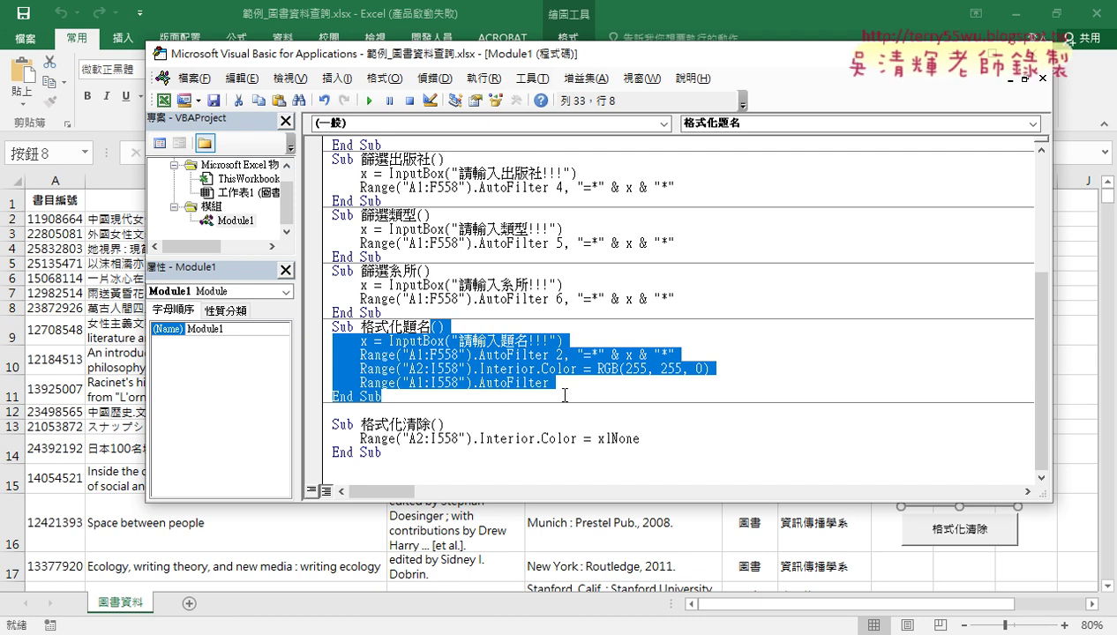
key(Delete)
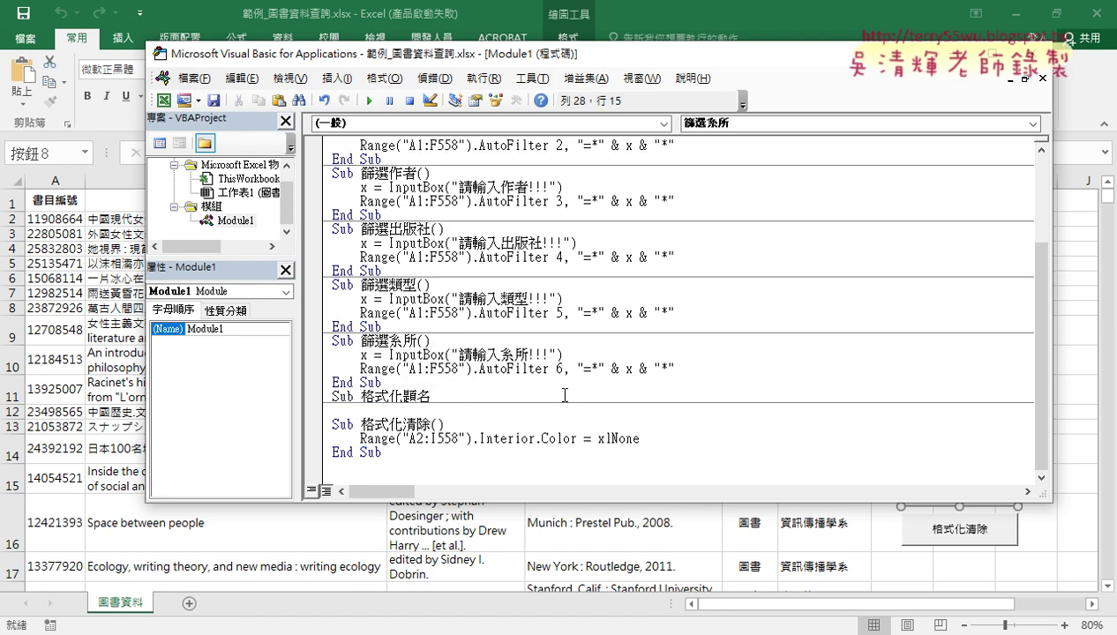
key(Return)
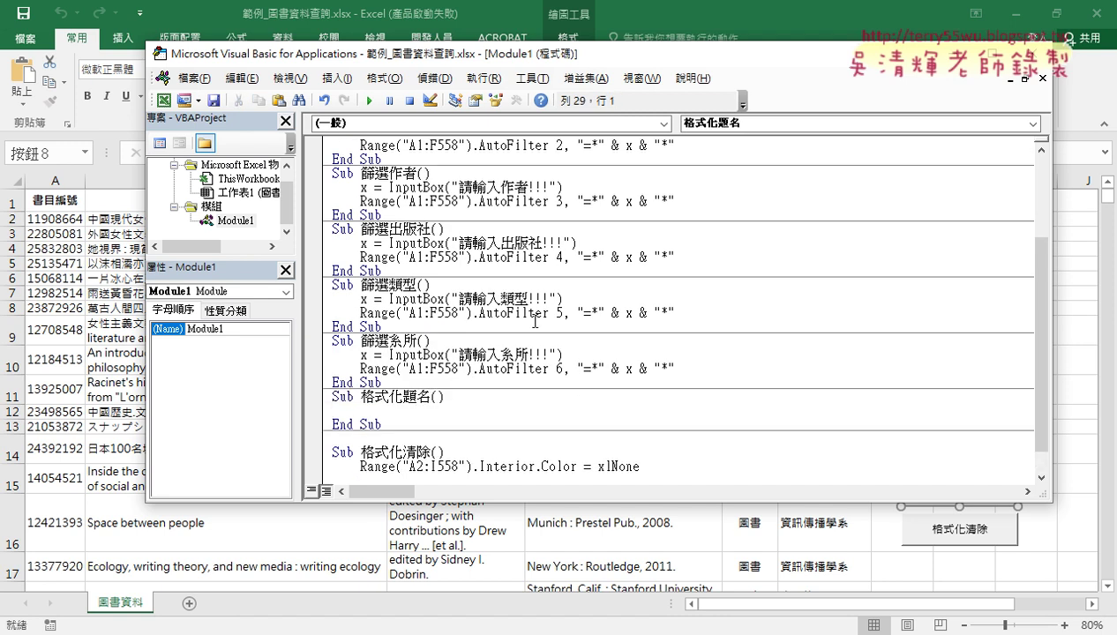
Step: Copy the InputBox and AutoFilter lines from 篩選題名 into 格式化題名 and add a blank line
scroll(529, 318, up, 1)
drag(676, 187, 290, 187)
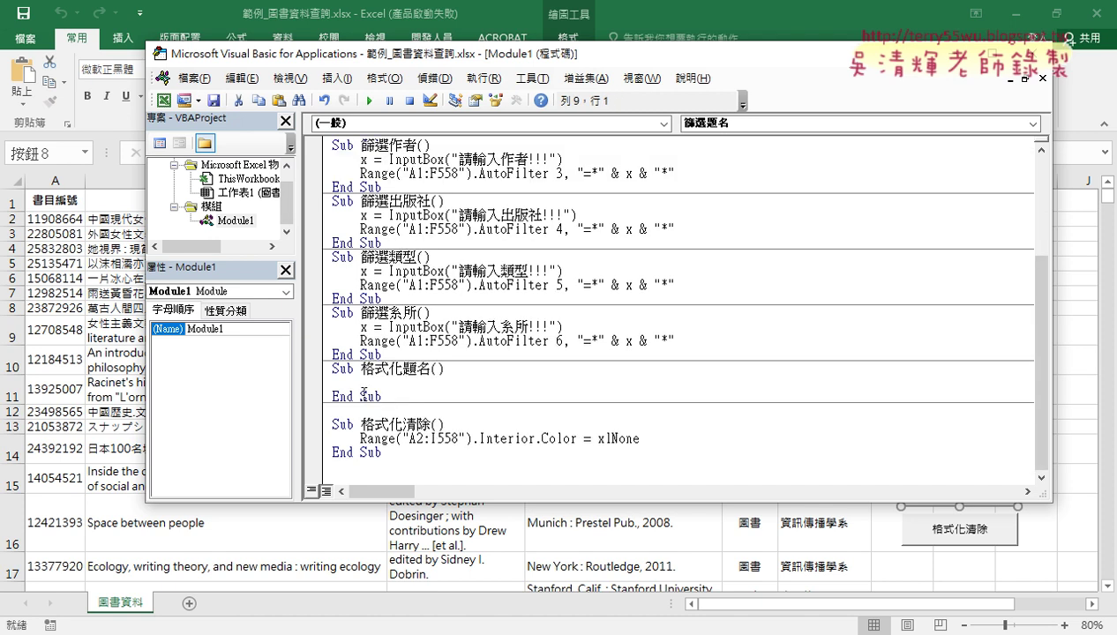
click(364, 382)
text(x = InputBox("請輸入題名!!!")     Range("A1:F558").AutoFilter 2, "=*" & x & "*")
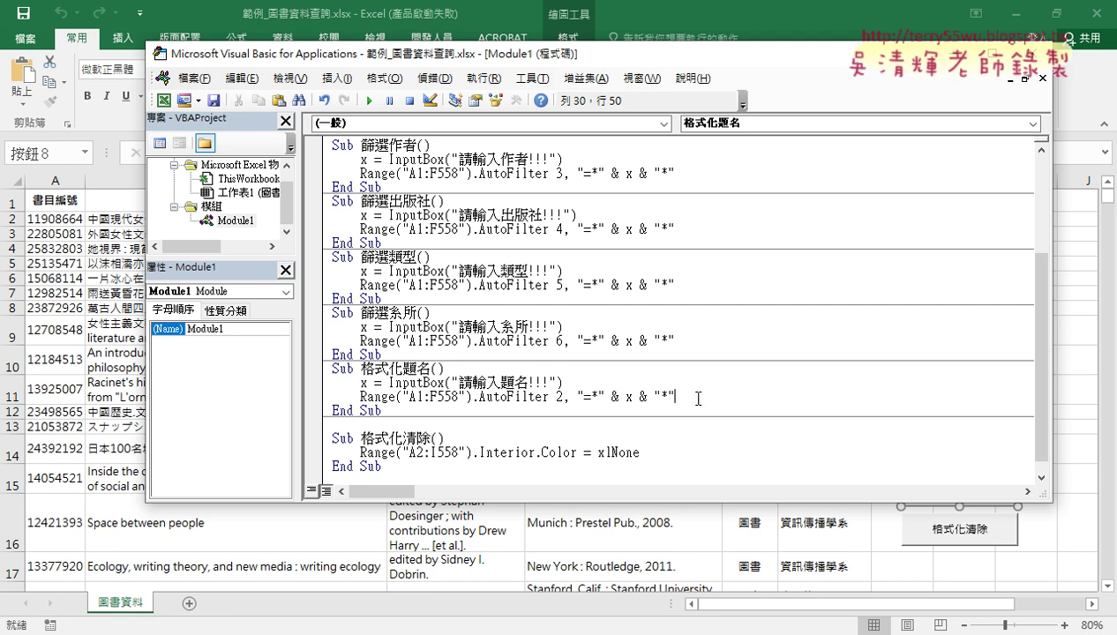
key(Return)
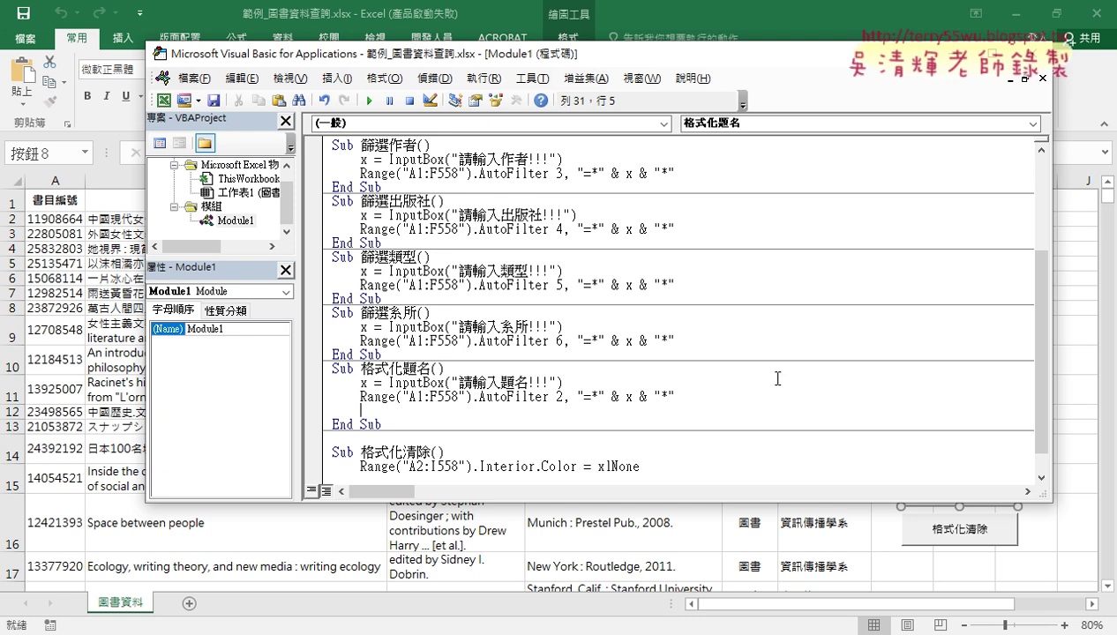
Step: Place the VBA window beside the sheet and start stepping through 格式化題名 with F8
drag(1052, 337, 932, 346)
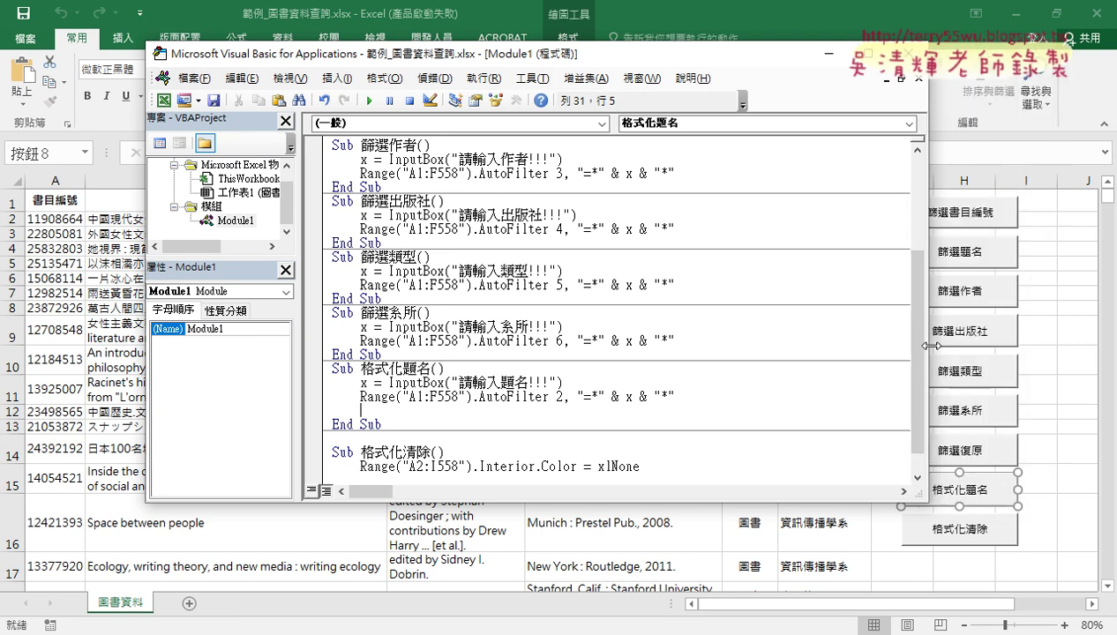
drag(570, 53, 747, 58)
click(627, 386)
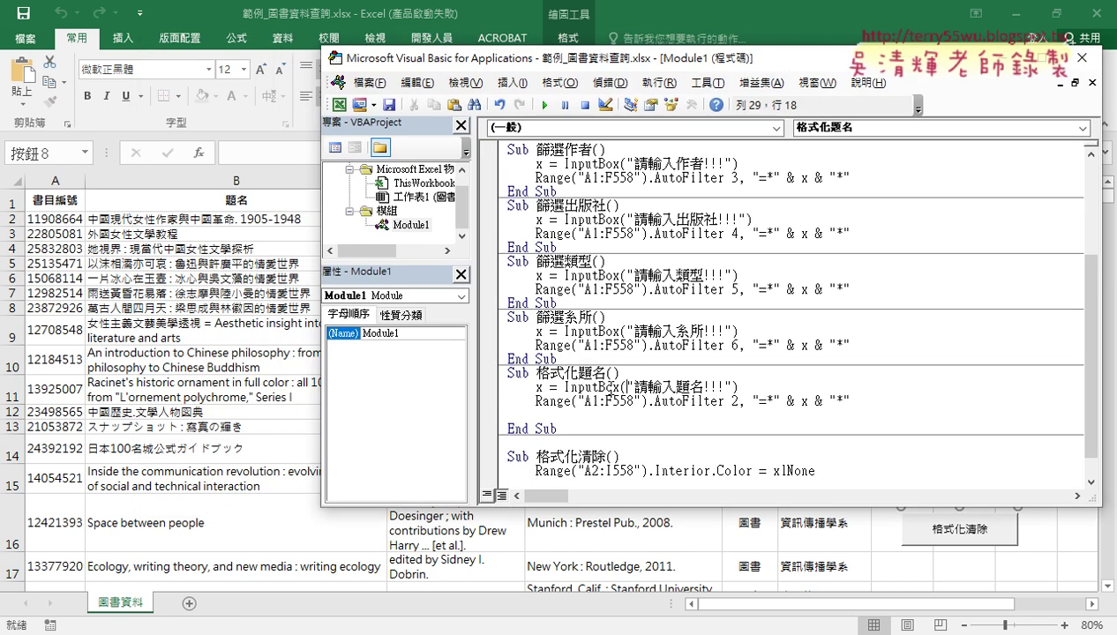
key(F8)
key(F8)
key(F8)
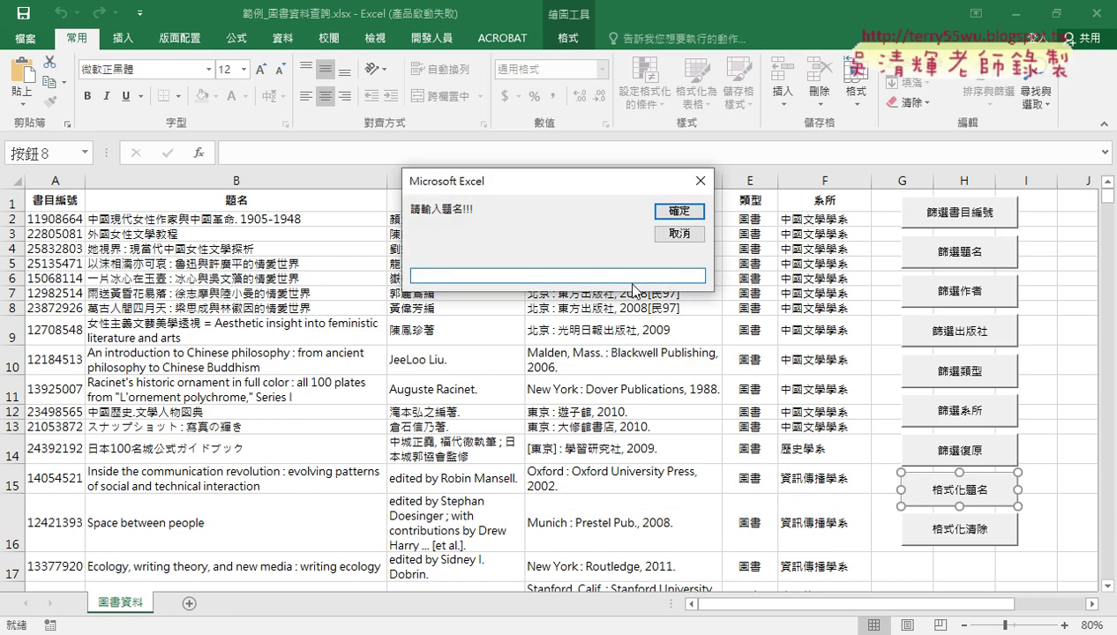
Step: Enter 中國 and step the filter line to narrow the list to 4 titles; add a blank line
text(ㄓ)
text(中)
text(國)
click(678, 212)
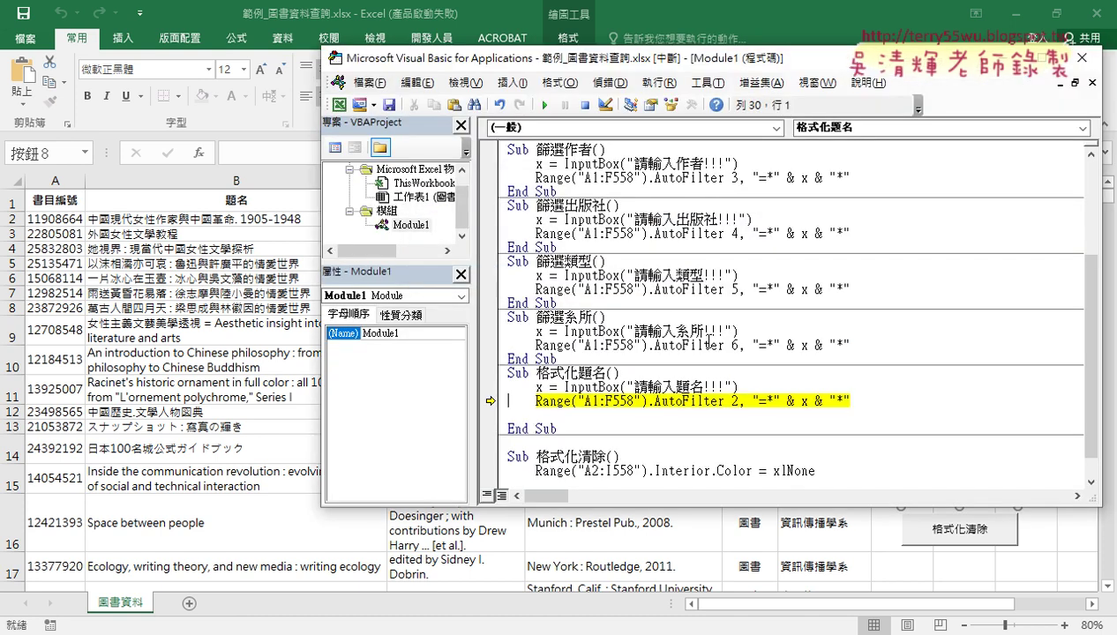
key(F8)
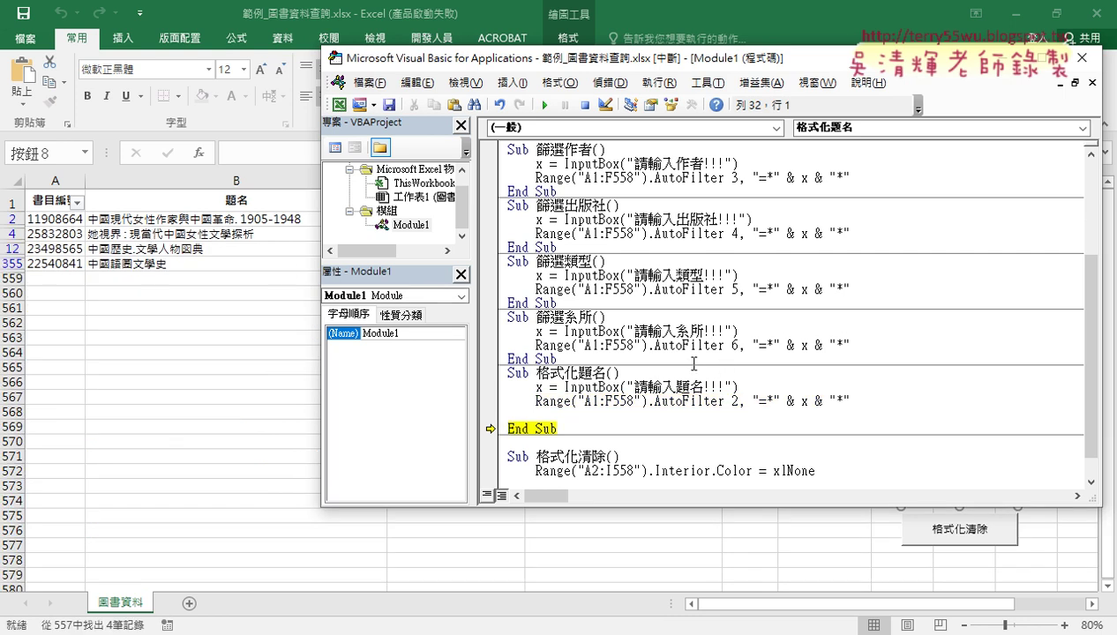
click(537, 403)
drag(466, 68, 529, 69)
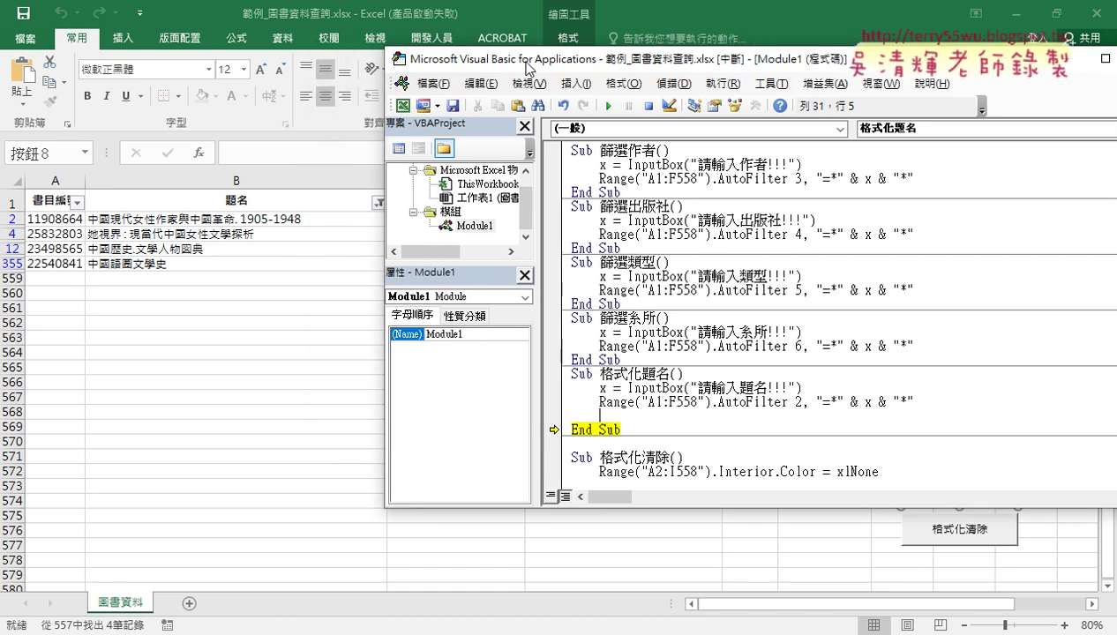
key(Return)
Step: Start a new line with Range("A2:F558"), reusing the filter's range with row 1 changed to 2
key(Up)
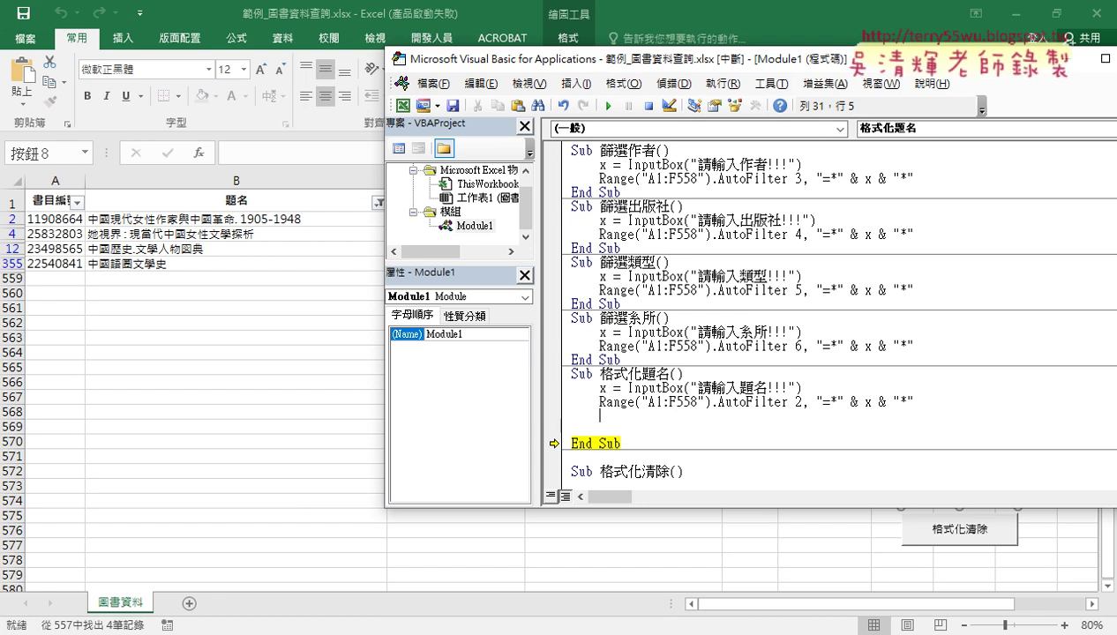
mouse_move(600, 402)
mouse_down()
mouse_move(711, 405)
mouse_move(637, 422)
mouse_up()
text(Range("A1:F558"))
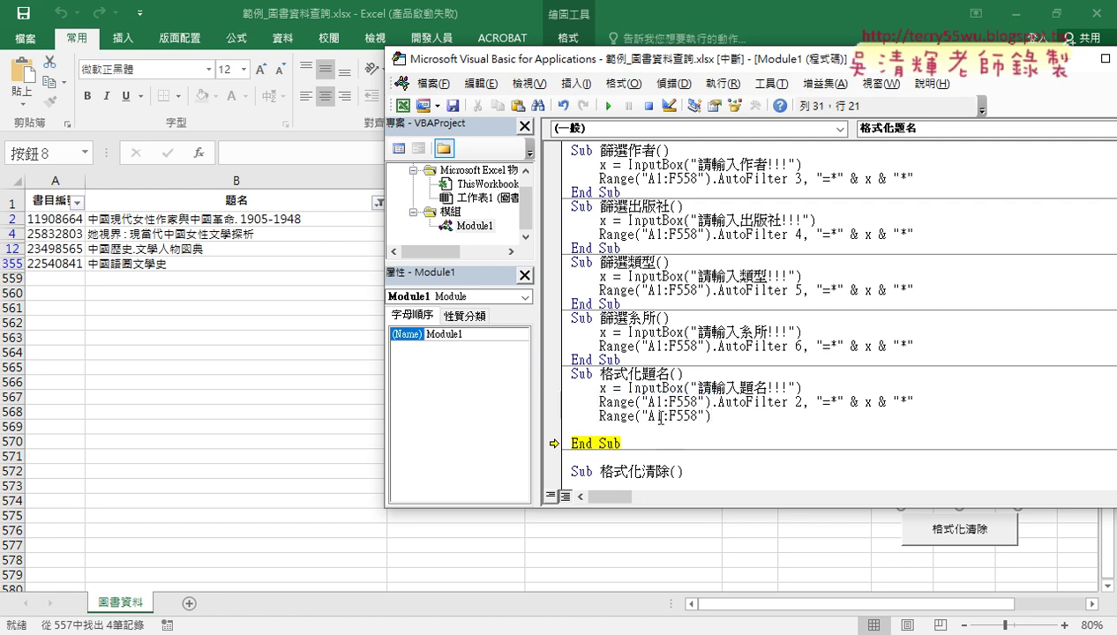
drag(657, 415, 663, 415)
text(2)
Step: Complete the line as .Interior.Color = RGB(255, 255, 0), picking Interior and Color from IntelliSense
click(733, 417)
text(.)
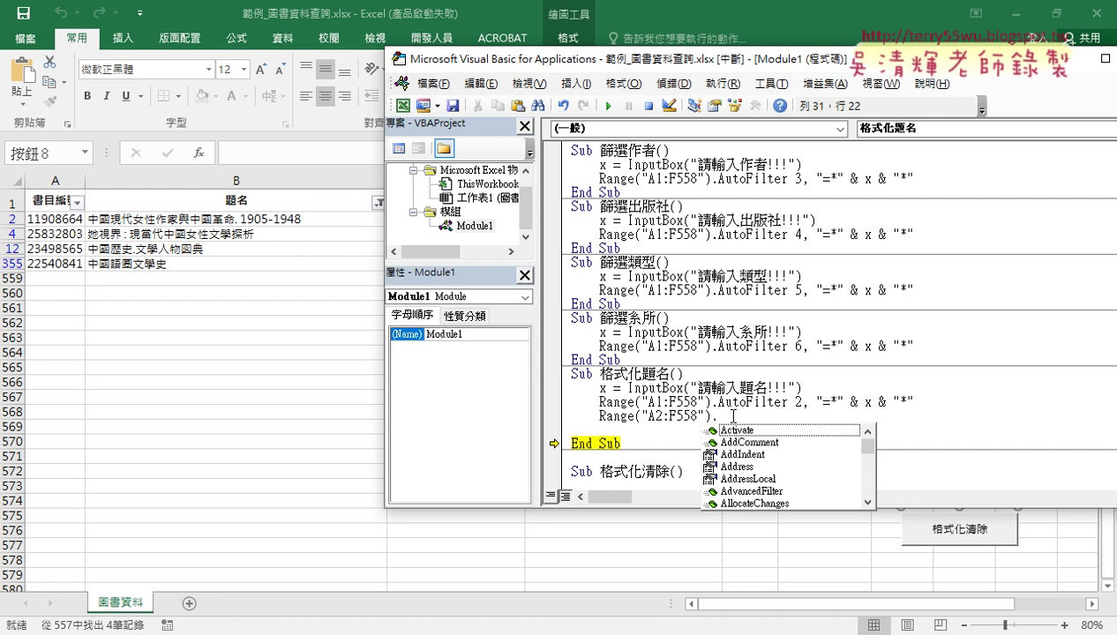
text(ㄌ)
key(BackSpace)
text(in)
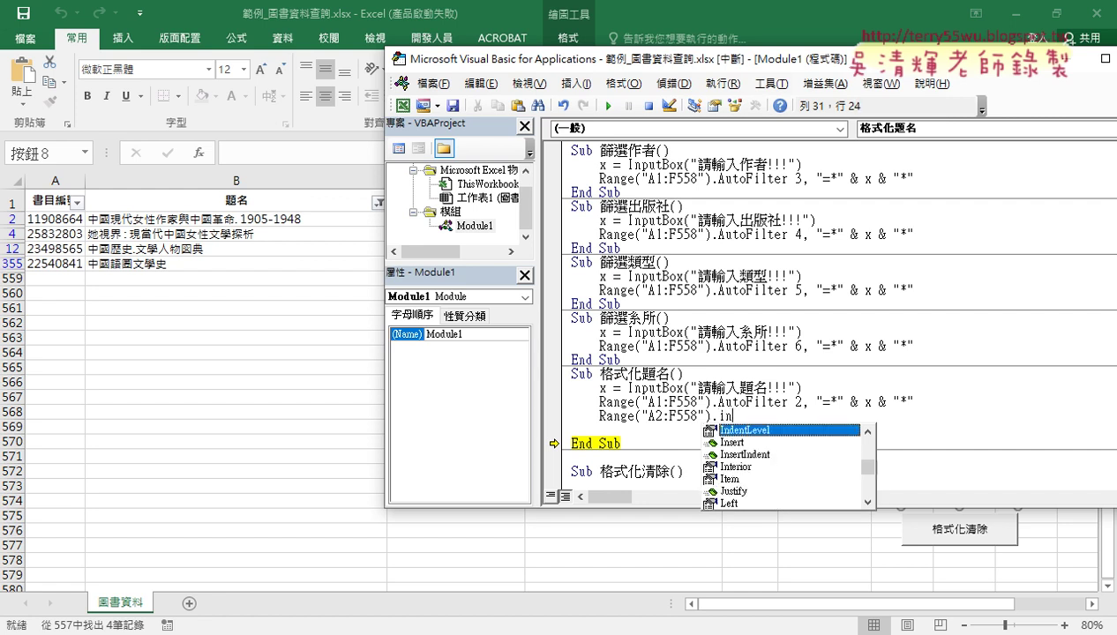
key(Down)
key(Down)
key(Down)
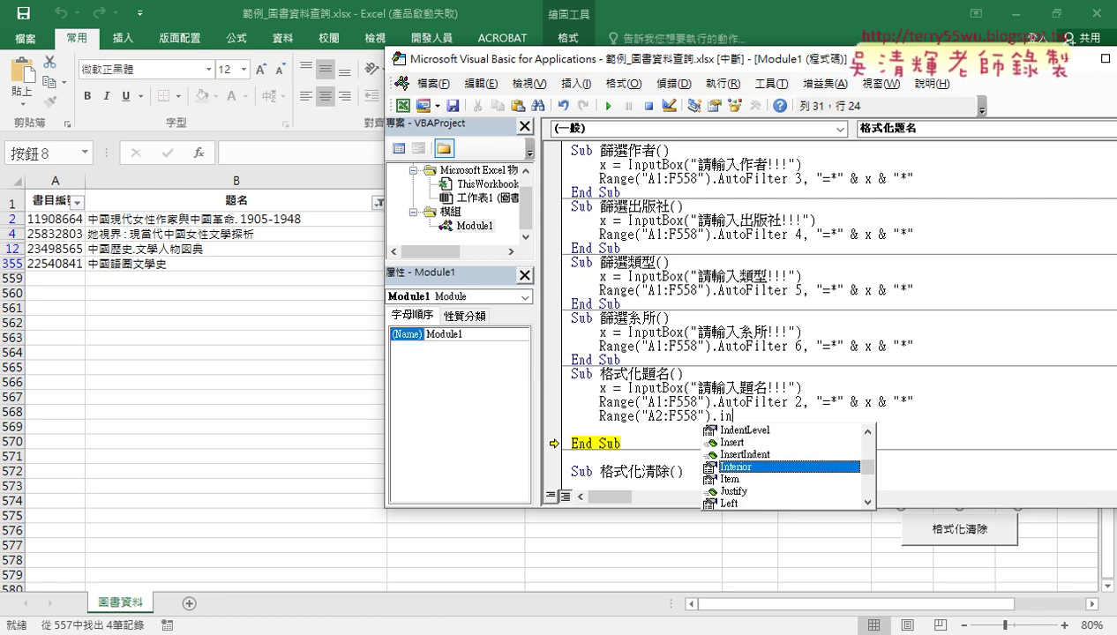
double_click(739, 466)
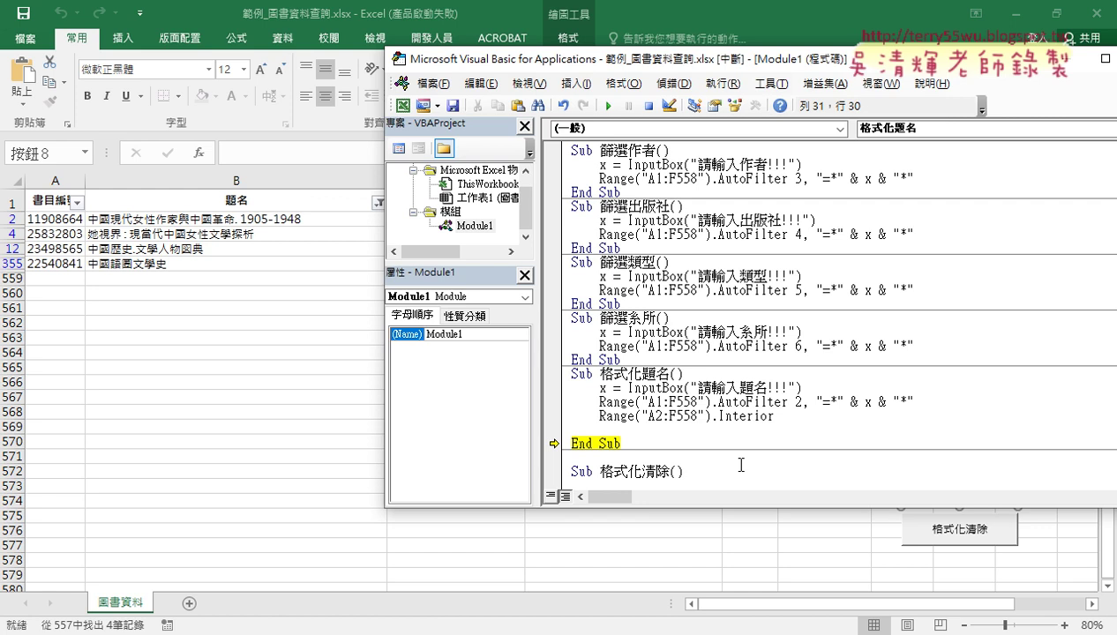
text(.)
key(Down)
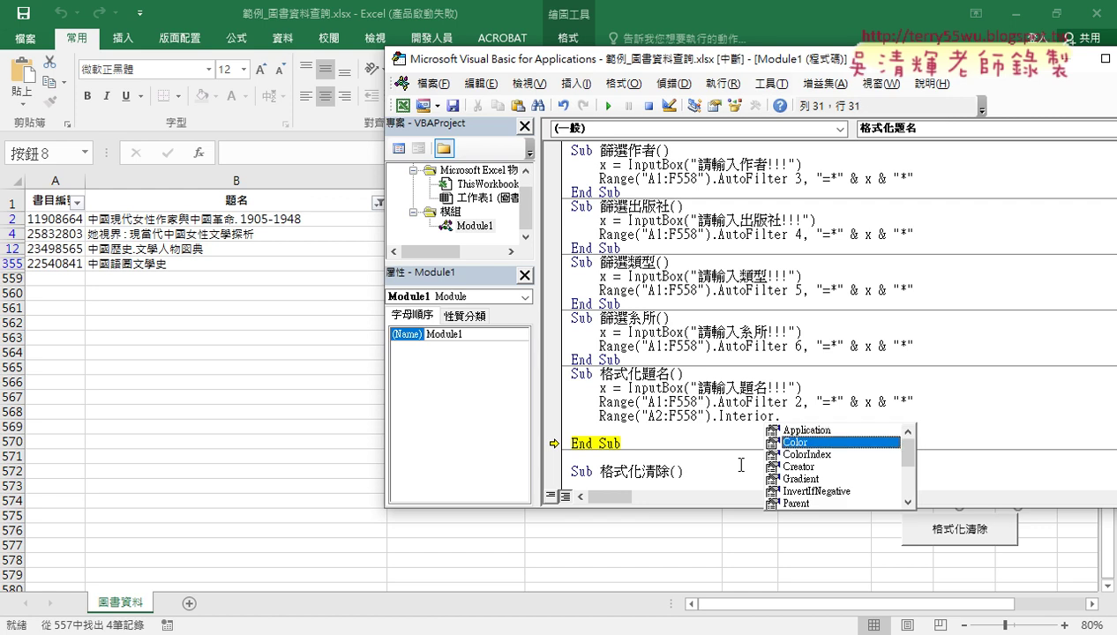
key(space)
text(Color =)
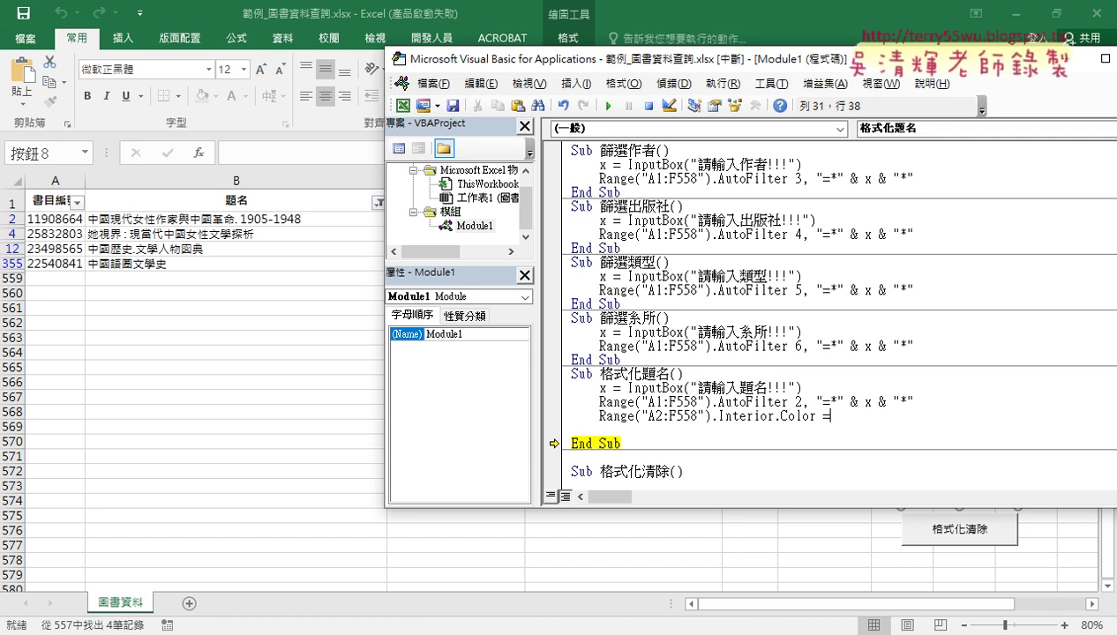
text(rgb()
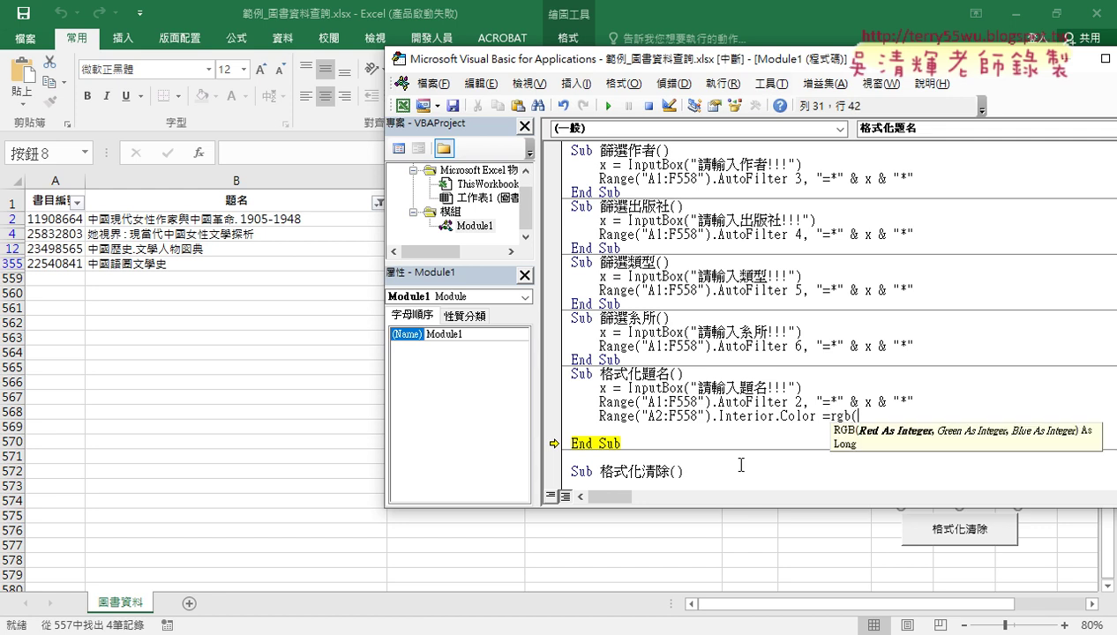
text(255)
text(,255)
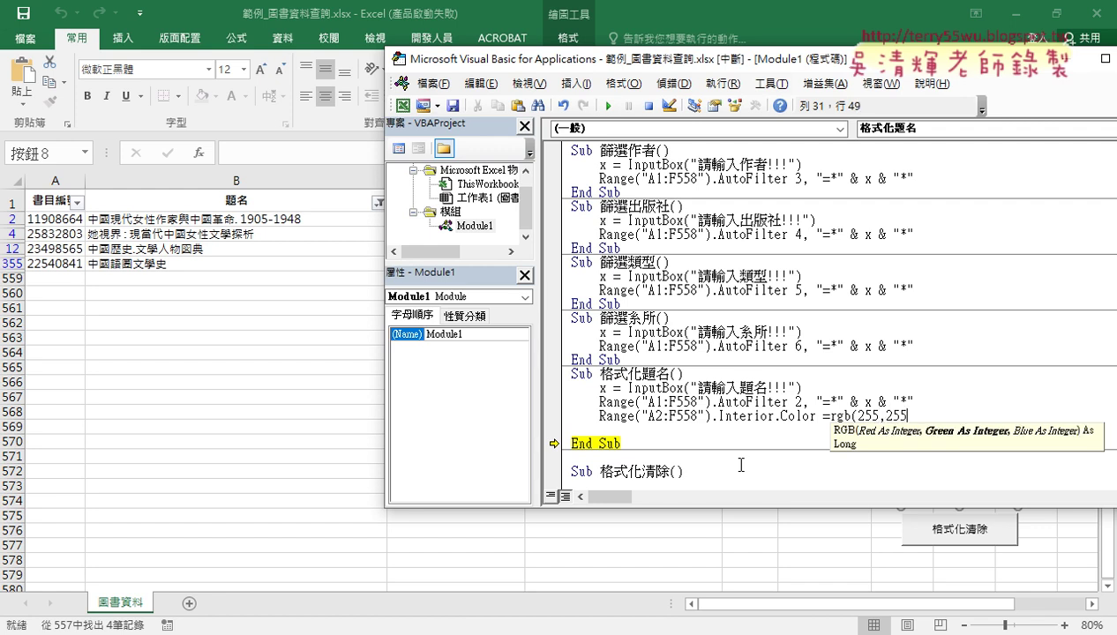
text(,0)
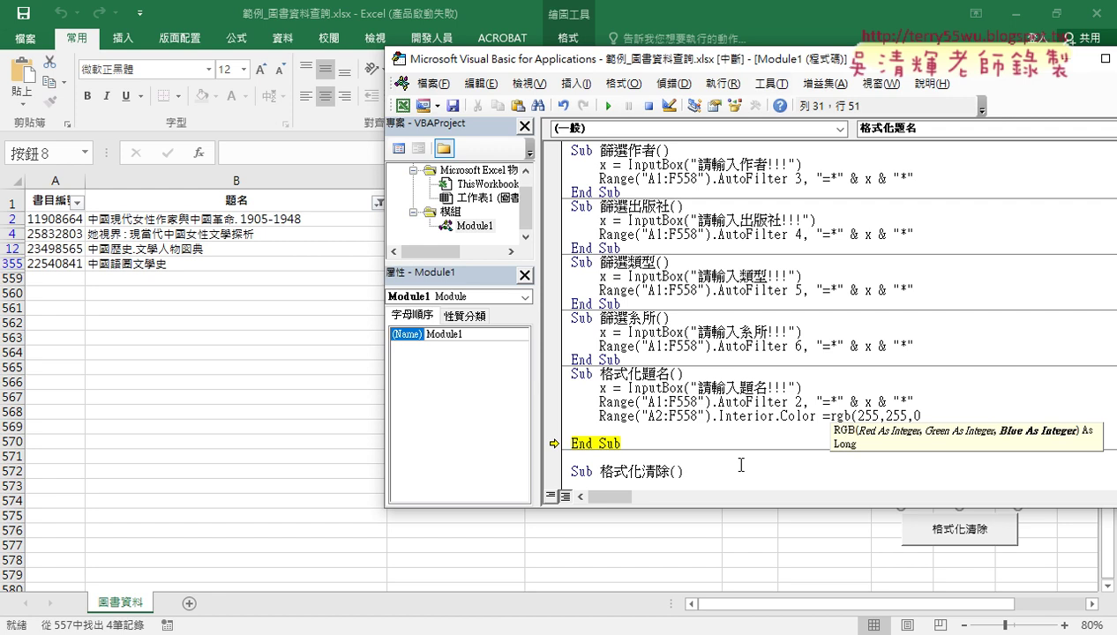
text())
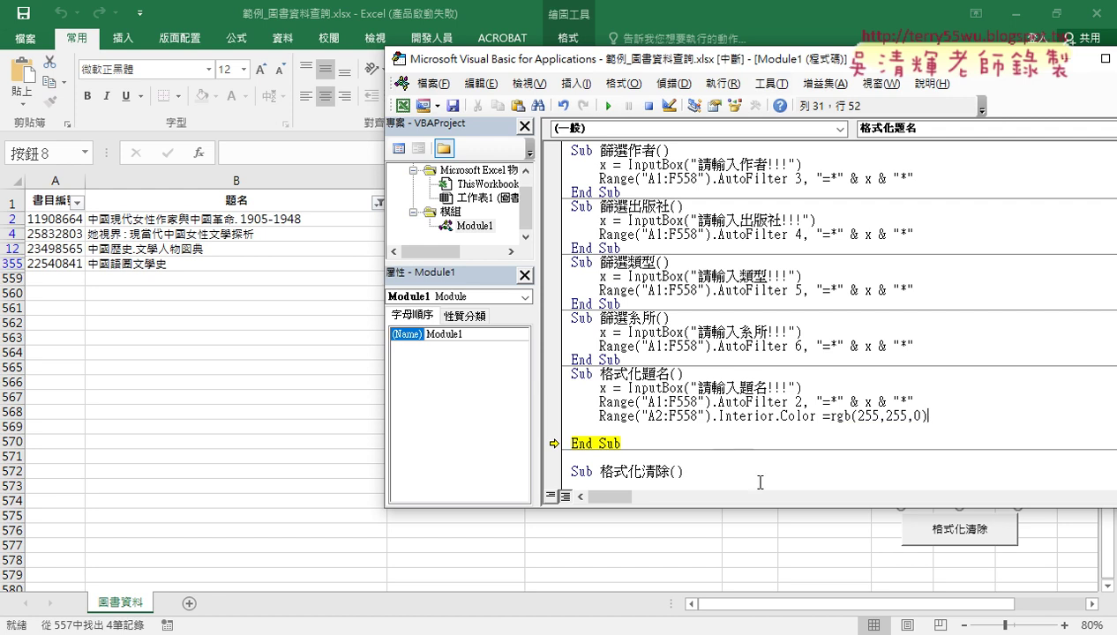
click(755, 482)
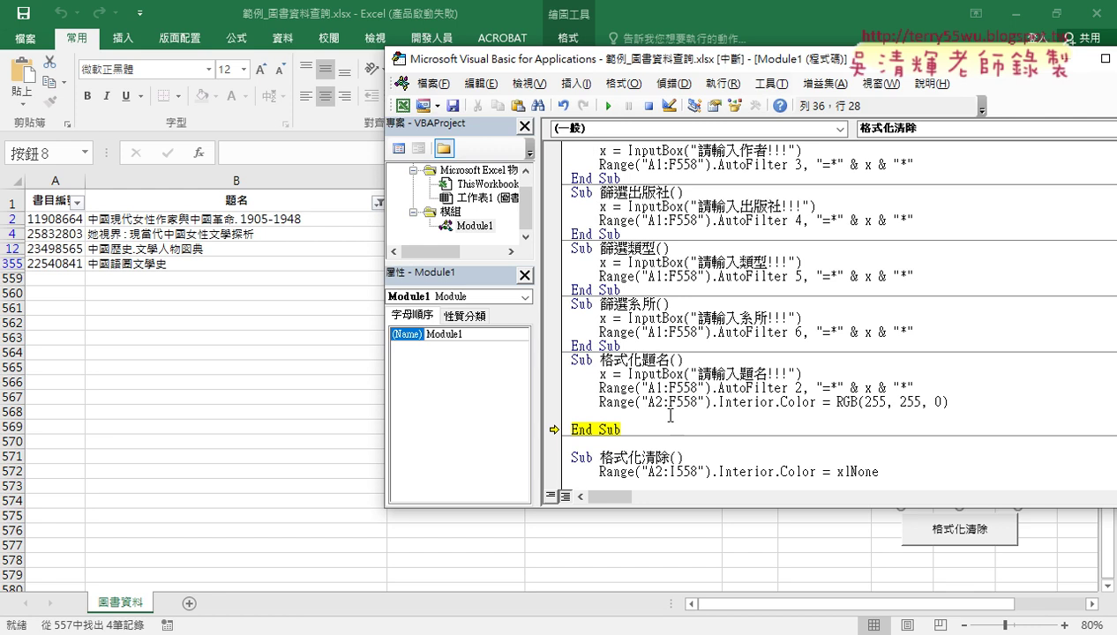
Step: Move execution to the colour line and step it, turning the four 中國 title rows yellow
drag(554, 430, 555, 402)
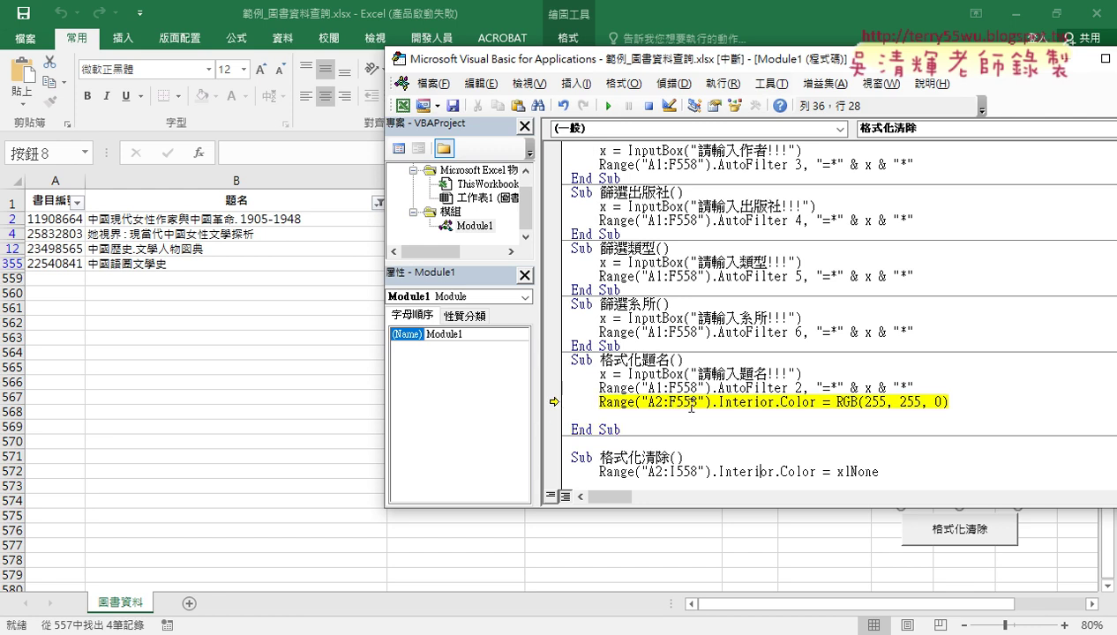
key(F8)
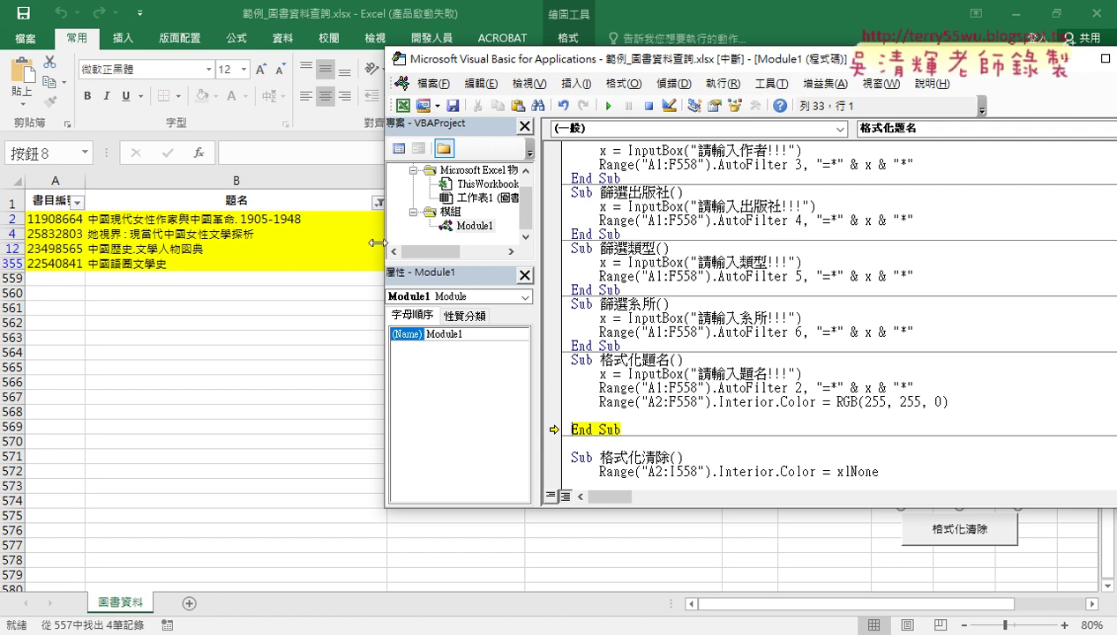
drag(385, 243, 488, 242)
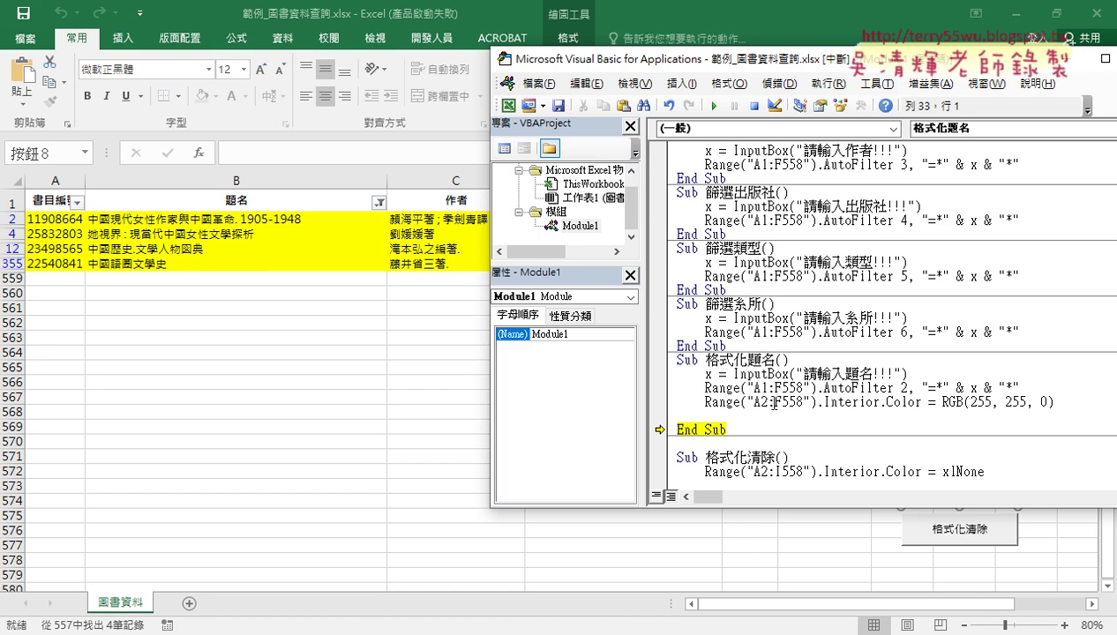
Step: Step the new Range("A1:F558").AutoFilter line so all books reappear with matches still yellow
mouse_move(887, 393)
mouse_move(893, 388)
mouse_down()
mouse_move(706, 389)
mouse_move(706, 416)
mouse_move(659, 415)
mouse_up()
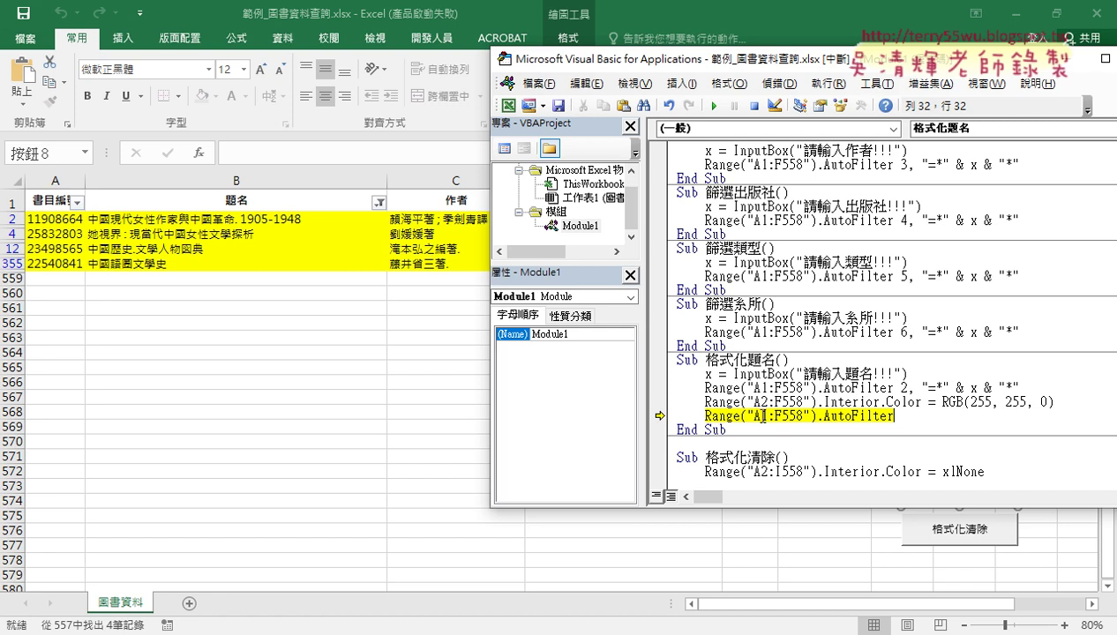
key(F8)
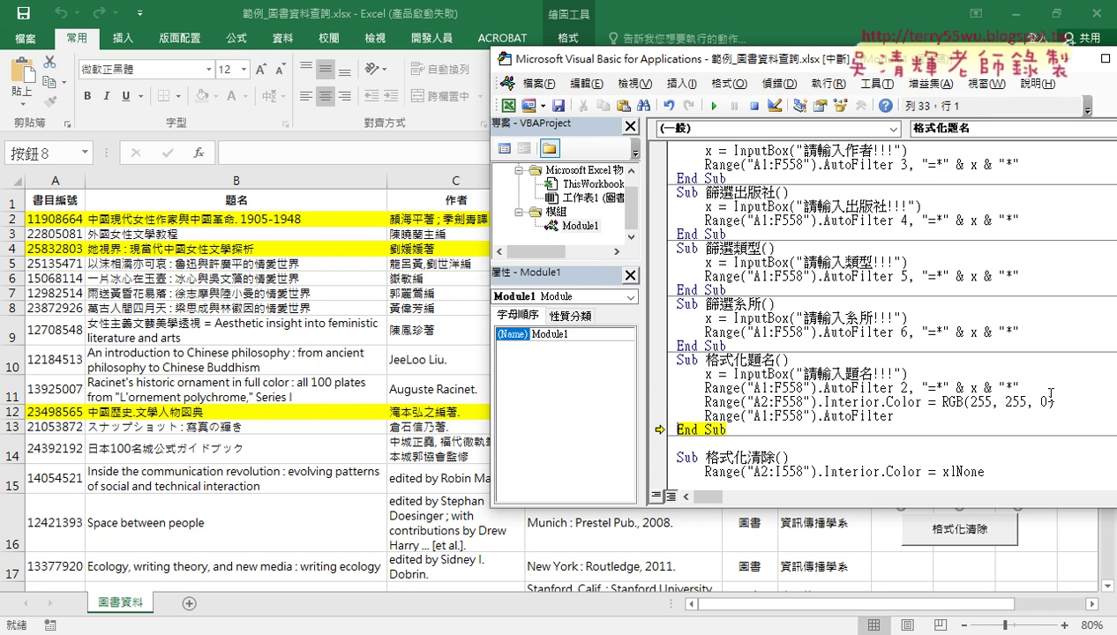
Step: Annotate the prompt, filter, A2 range start, headers, fill property and unfilter line, then erase the marks
drag(1023, 388, 647, 372)
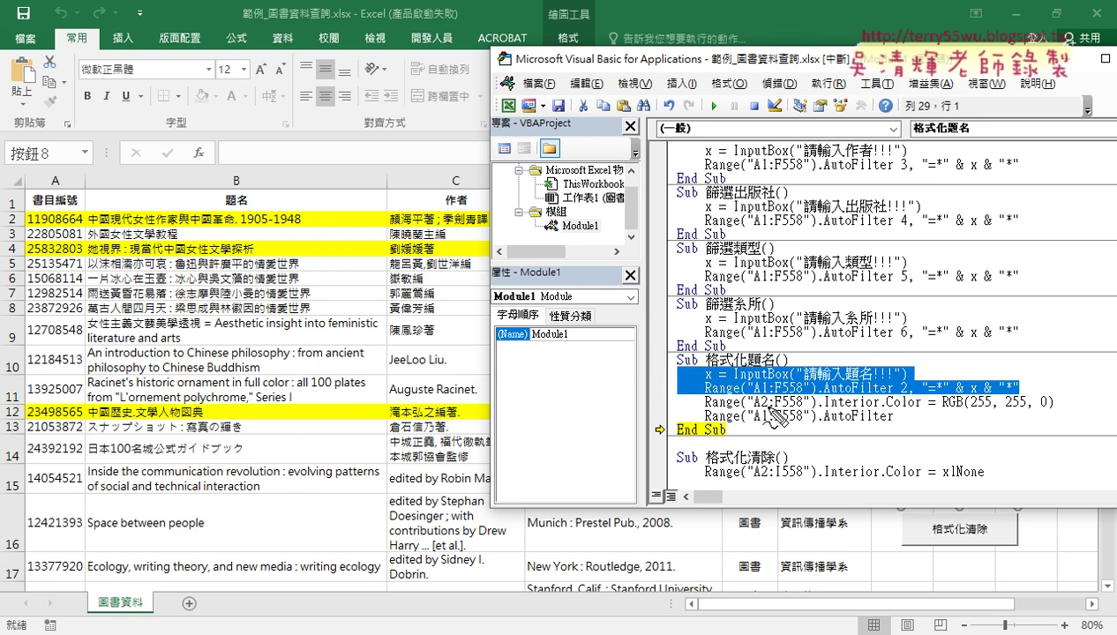
drag(756, 407, 768, 407)
drag(27, 205, 49, 212)
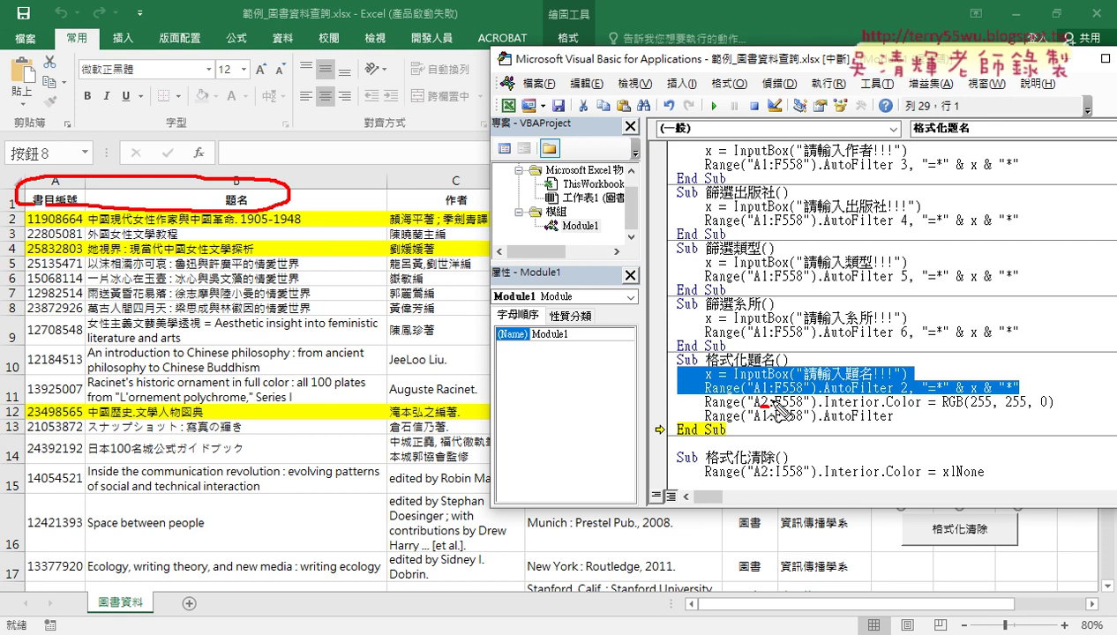
drag(826, 406, 914, 407)
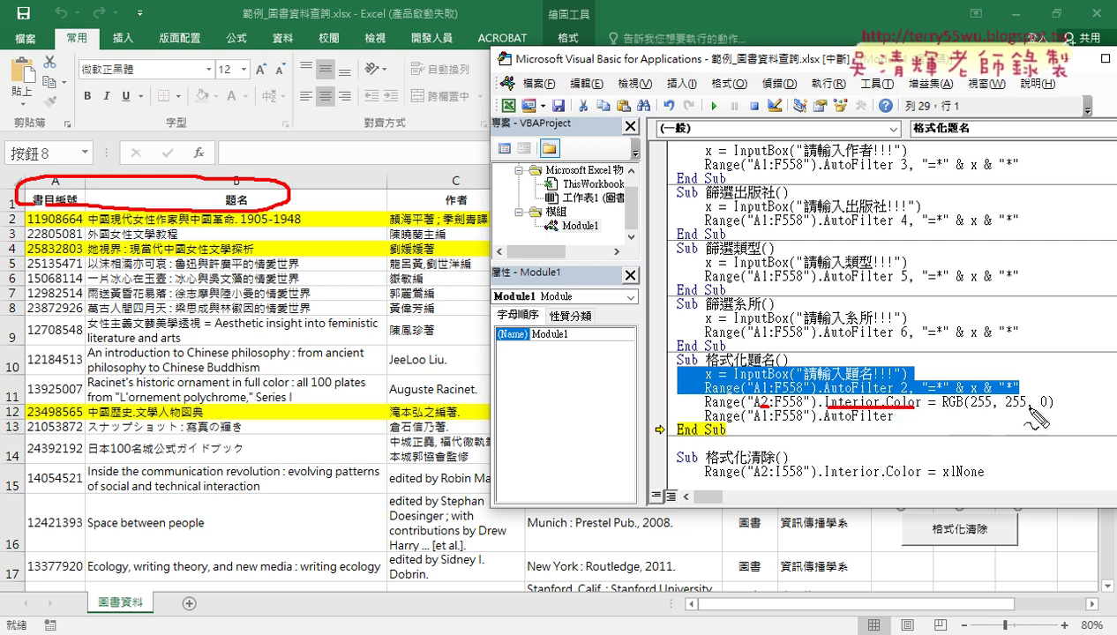
drag(825, 421, 893, 421)
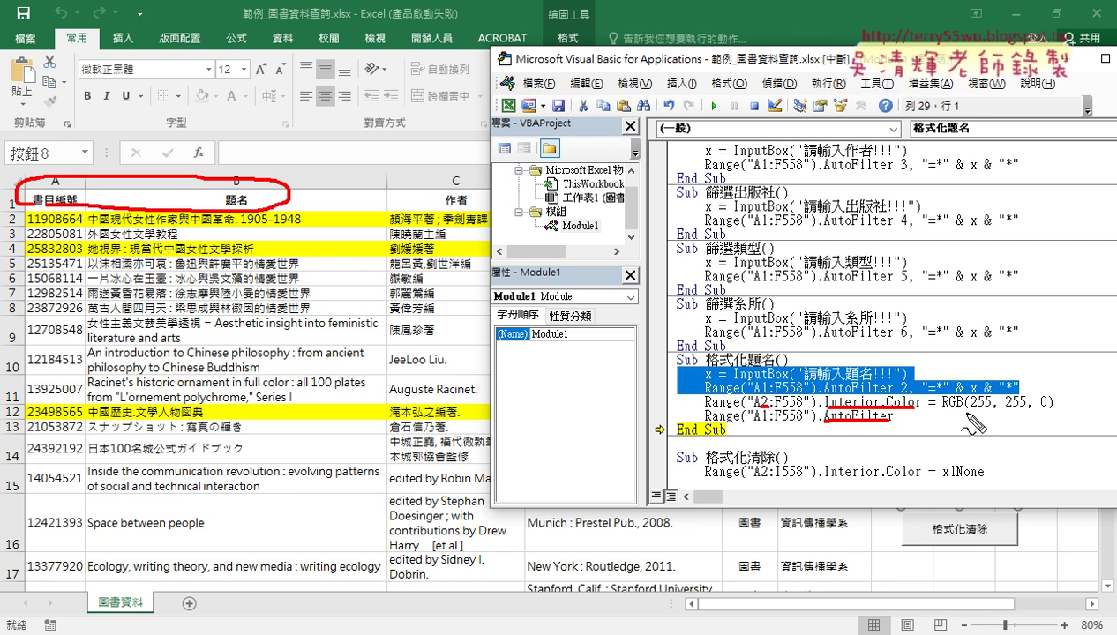
key(Escape)
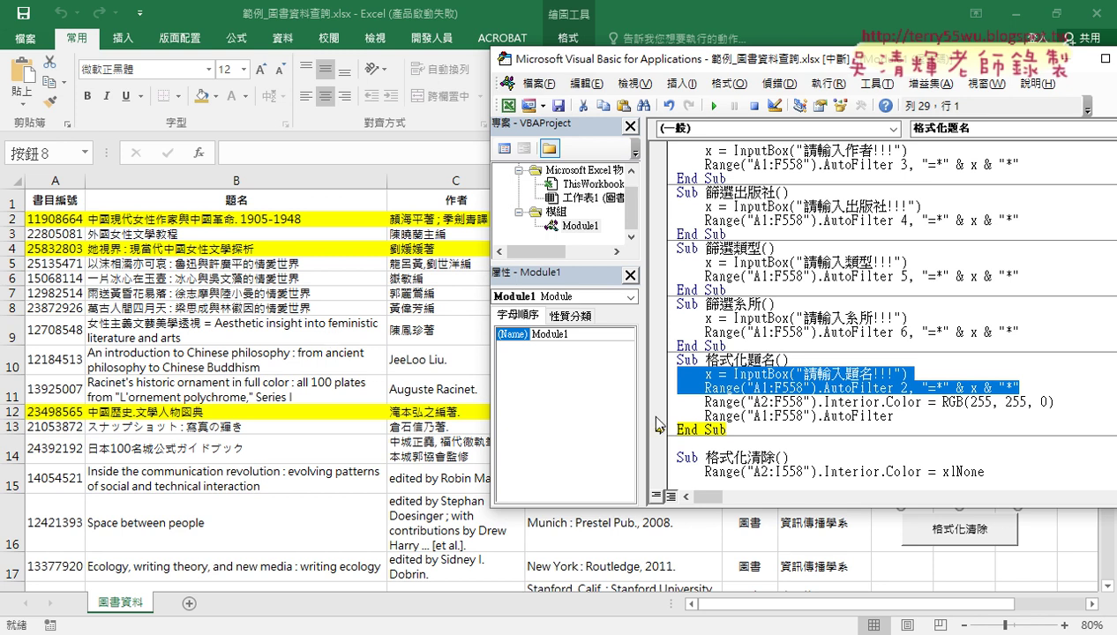
scroll(798, 446, down, 1)
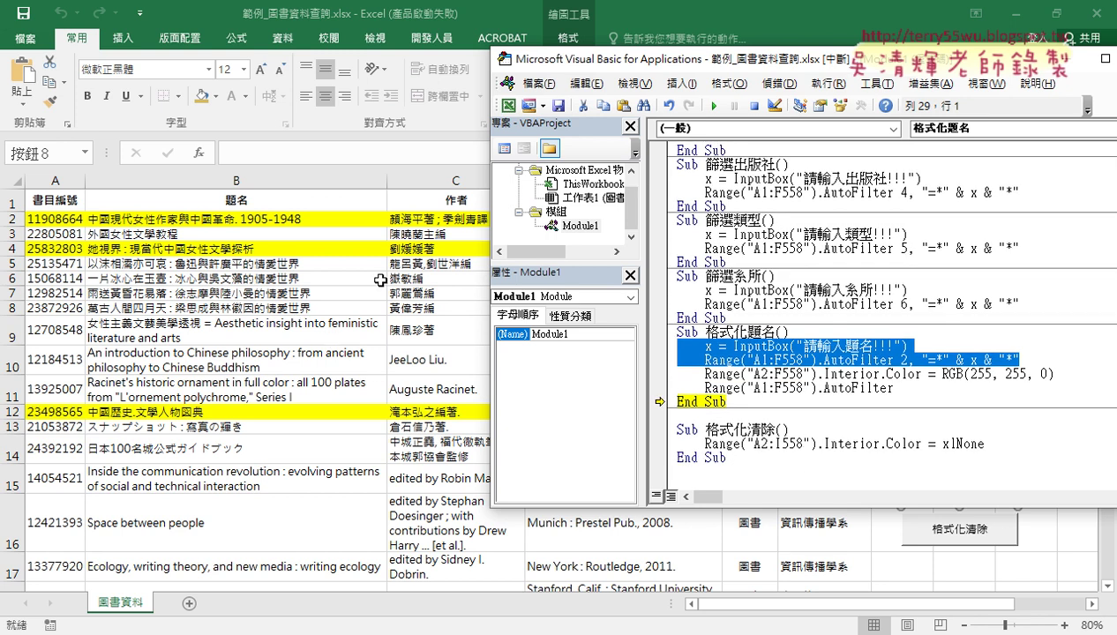
Step: Replace 格式化清除's old xlNone line with an indented copy of the yellow-fill line
mouse_move(731, 376)
drag(986, 444, 638, 450)
key(Delete)
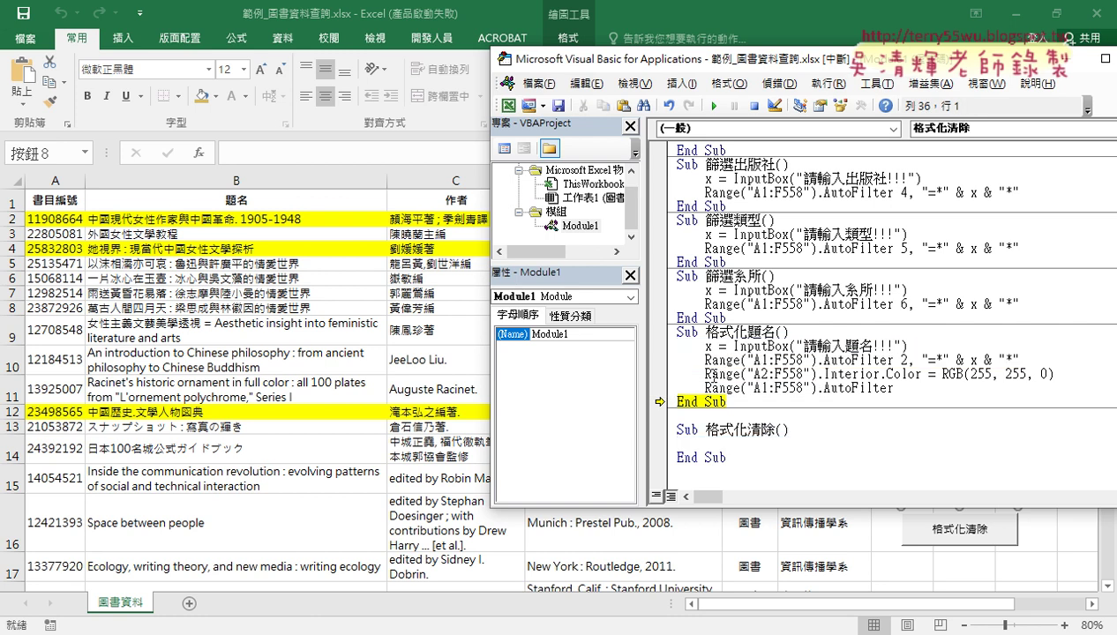
drag(704, 375, 1040, 385)
key(ctrl+c)
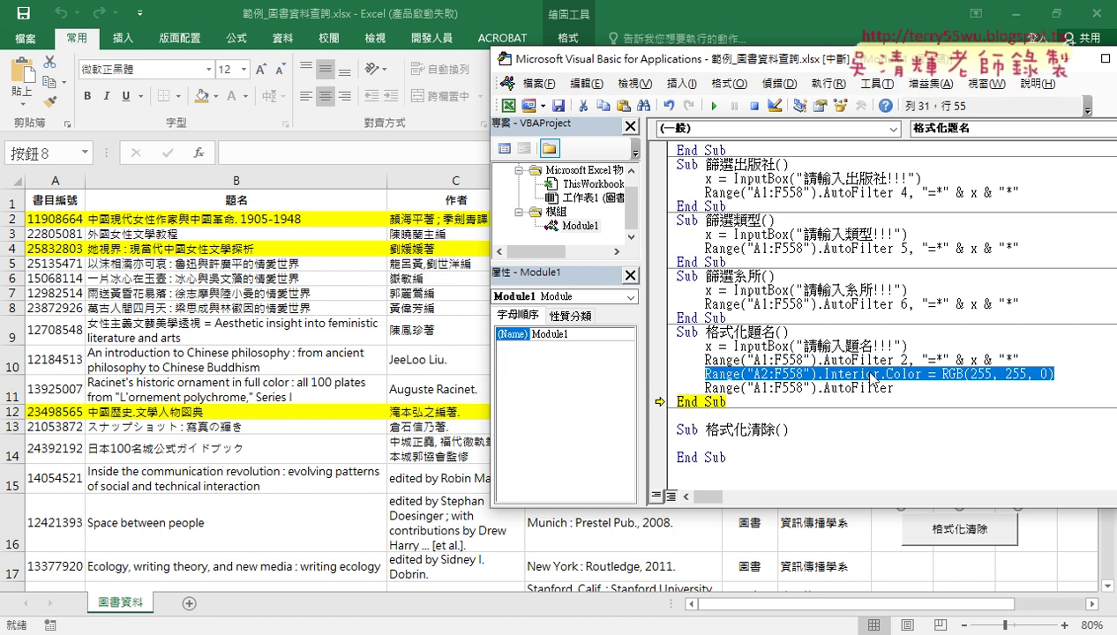
click(697, 444)
key(ctrl+v)
click(675, 444)
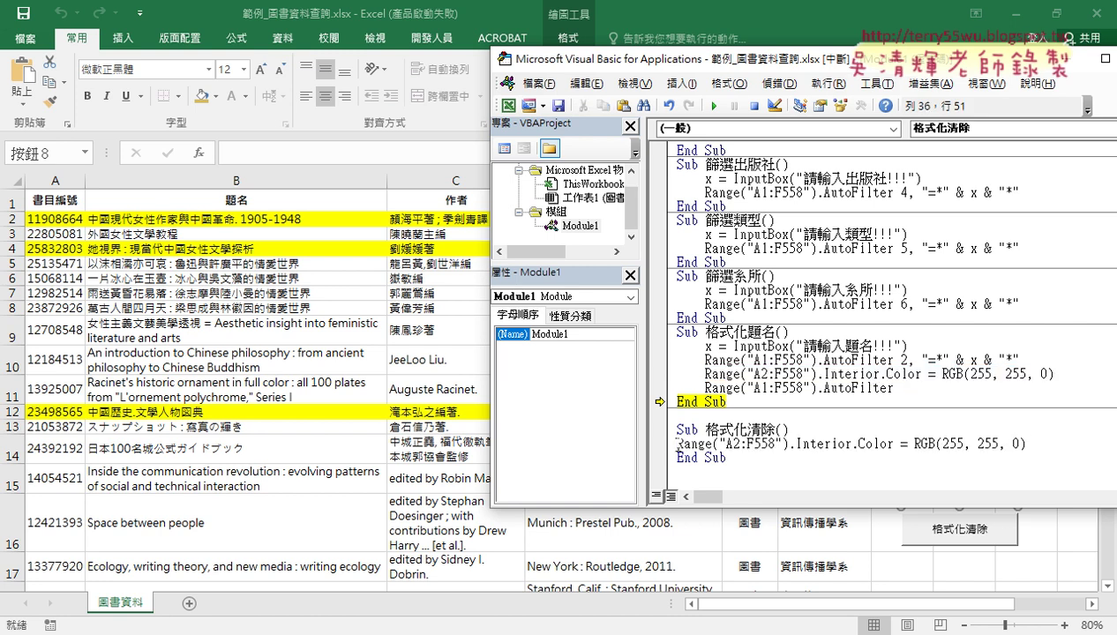
key(Tab)
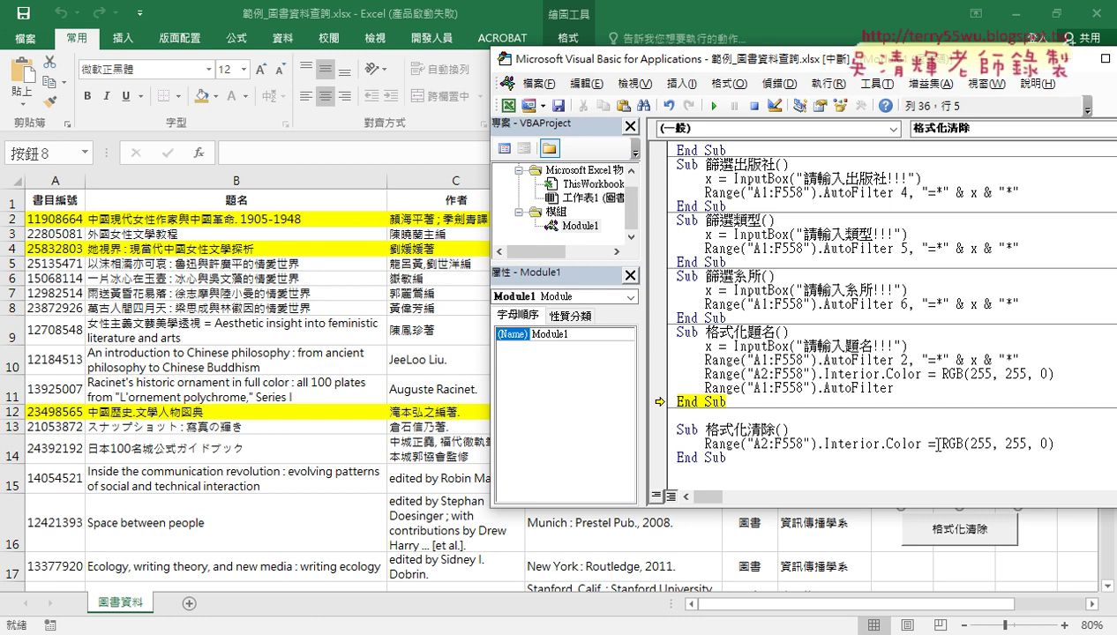
Step: Change the pasted line's RGB(255, 255, 0) to xlNone so it clears A2:F558
drag(922, 444, 704, 444)
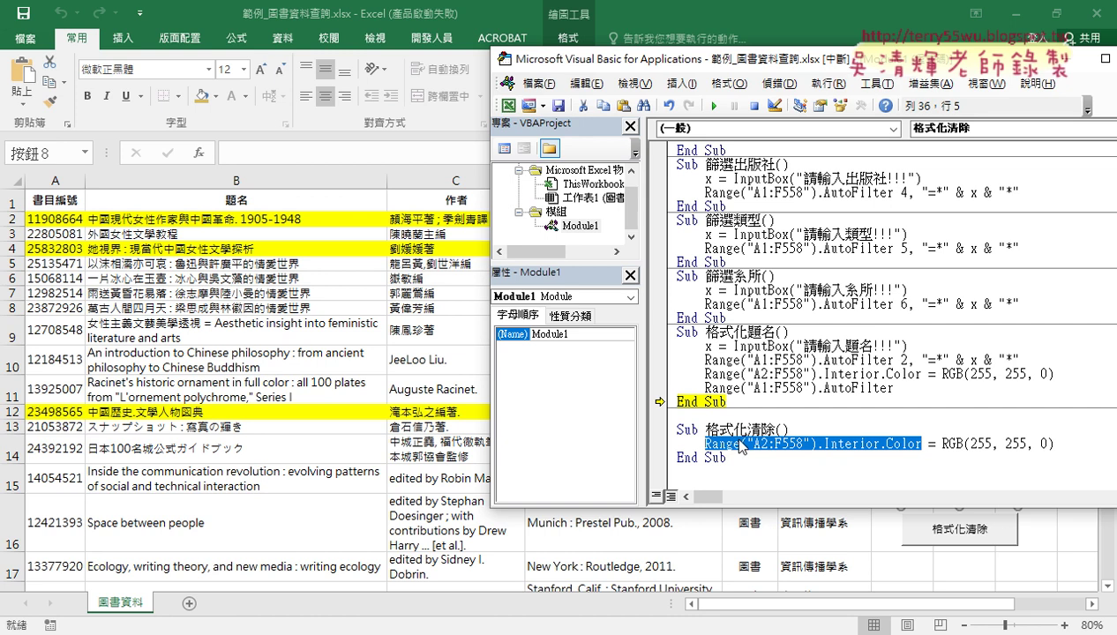
drag(942, 444, 1056, 443)
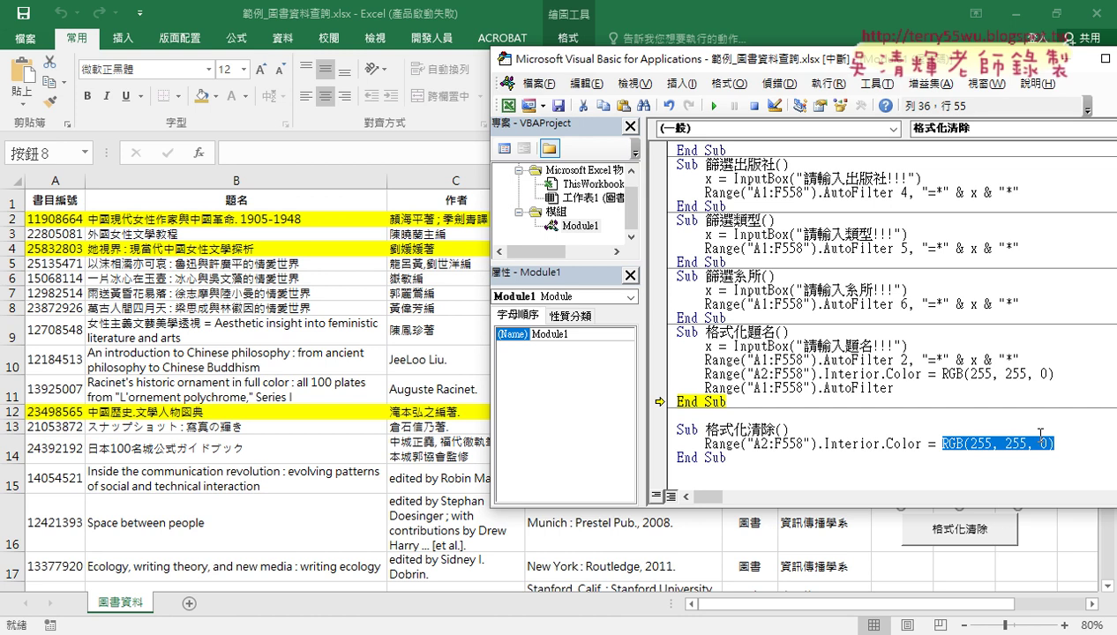
key(Delete)
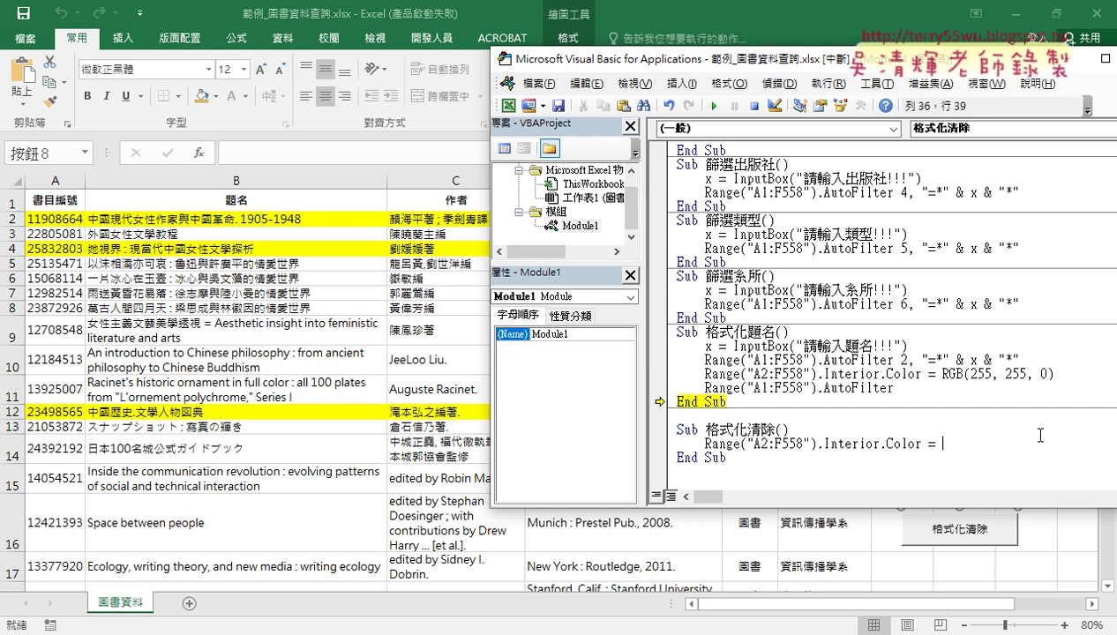
text(x)
text(lnon)
text(e)
key(Down)
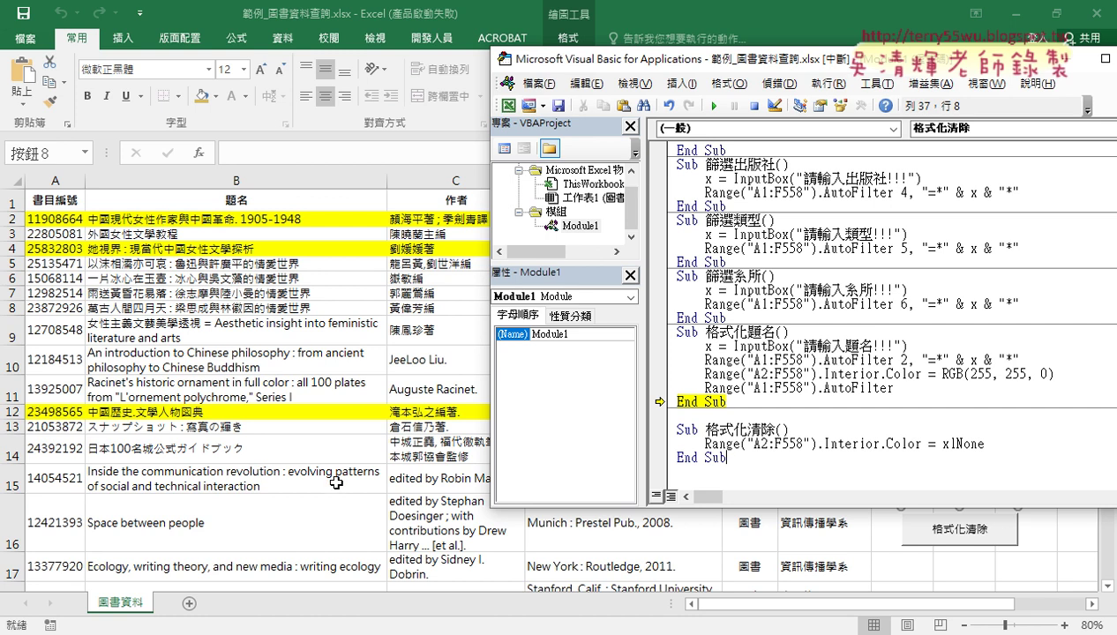
drag(706, 444, 818, 445)
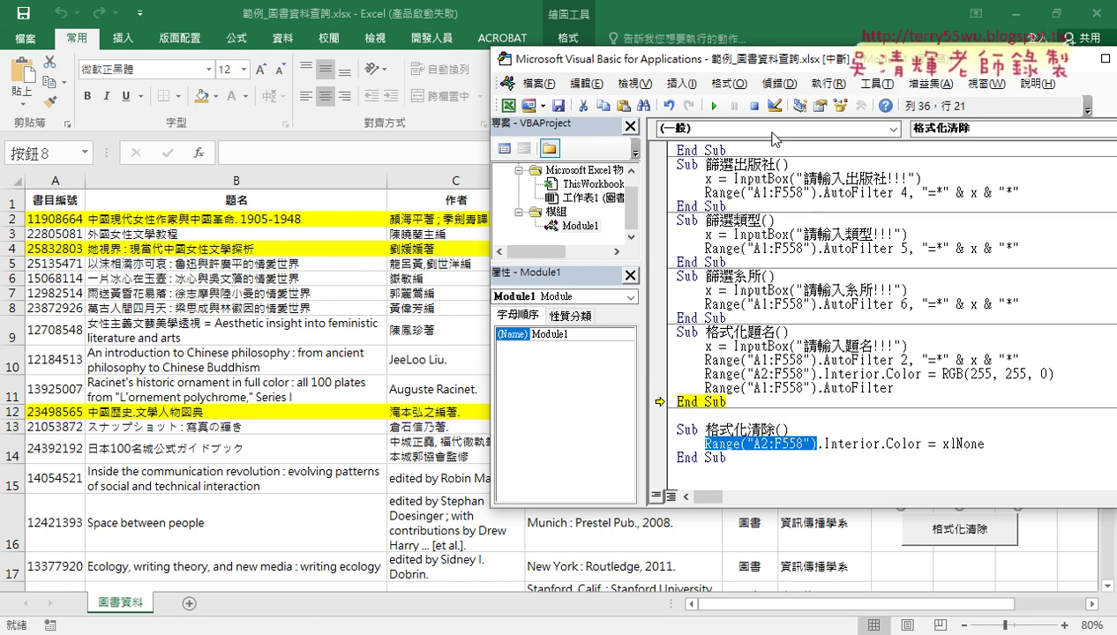
Step: Reset the paused macro and run 格式化清除 from the VBA editor
click(714, 106)
click(789, 444)
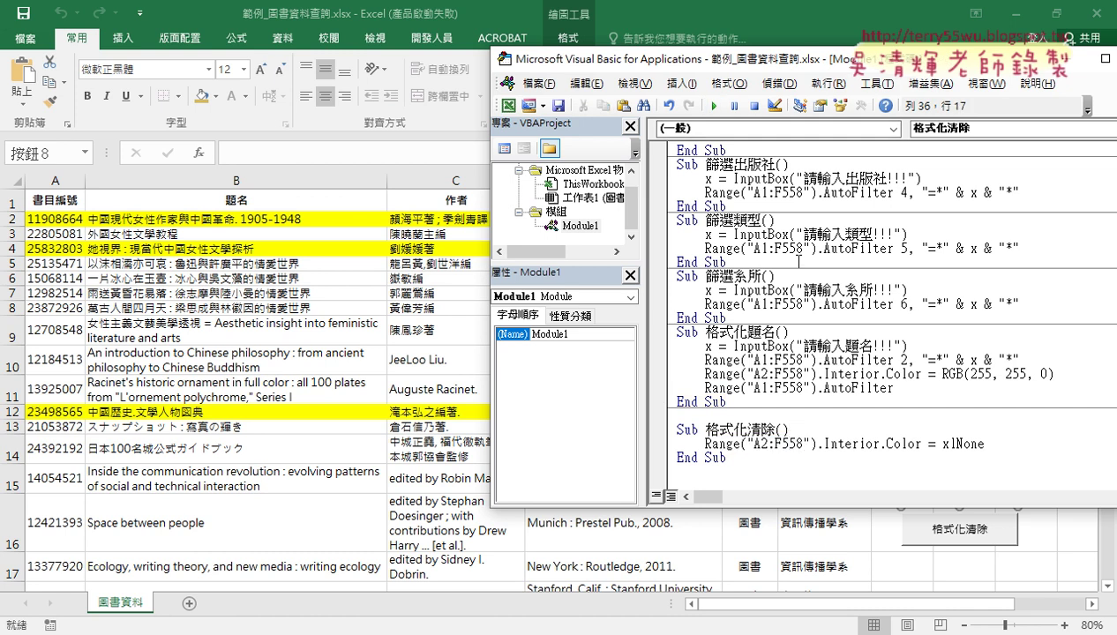
click(714, 106)
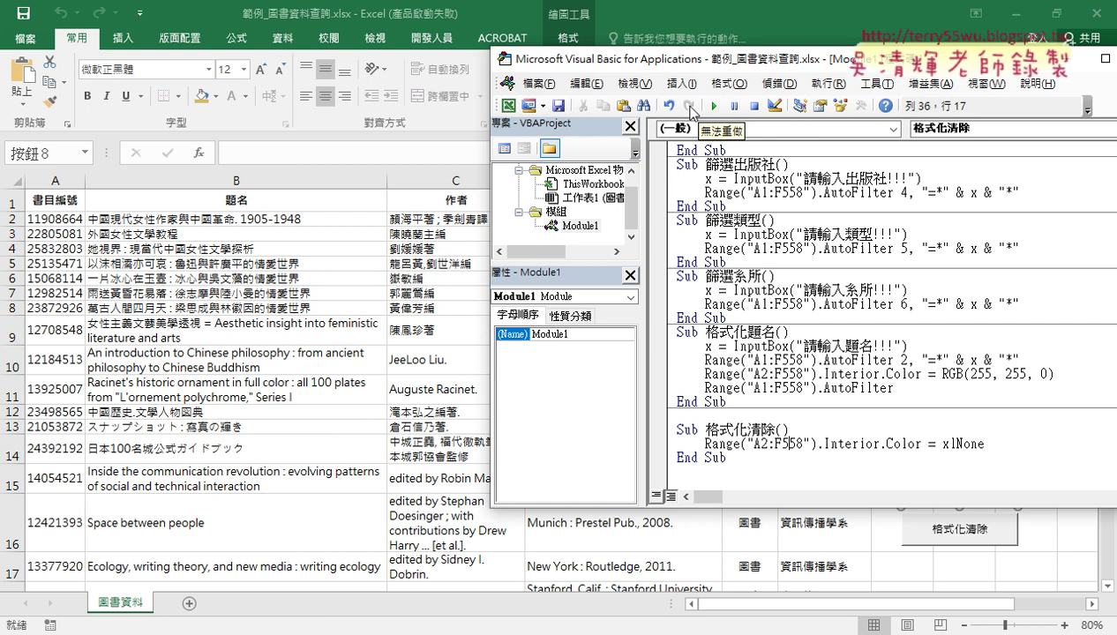
Step: In the sheet, highlight titles containing 情愛 with 格式化題名, then clear the yellow fill with 格式化清除
click(369, 321)
click(971, 490)
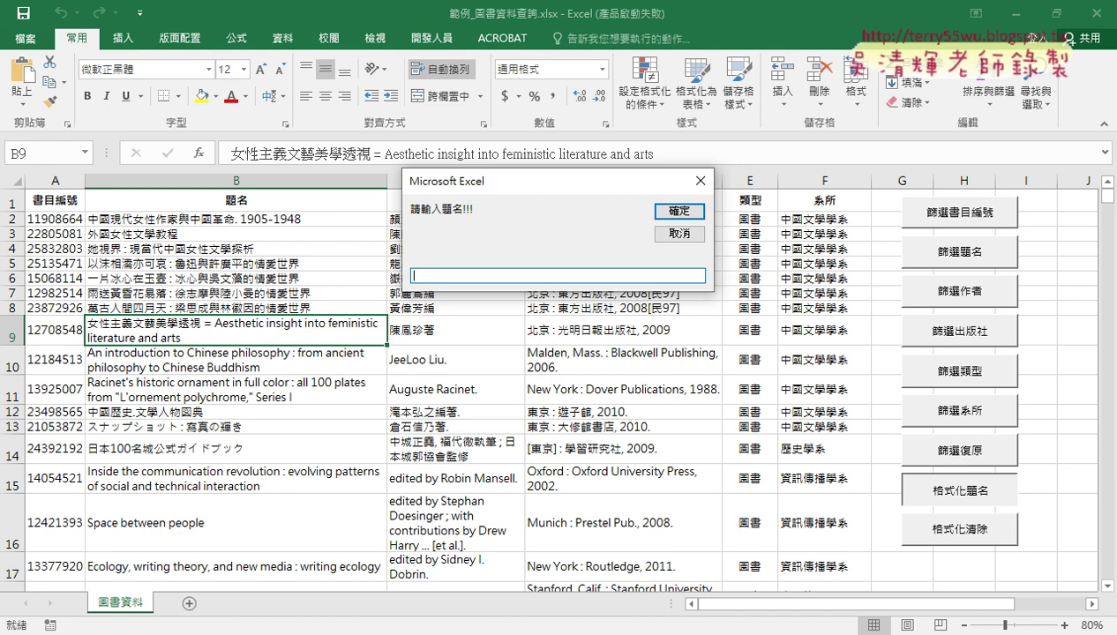
text(情)
text(愛)
click(682, 217)
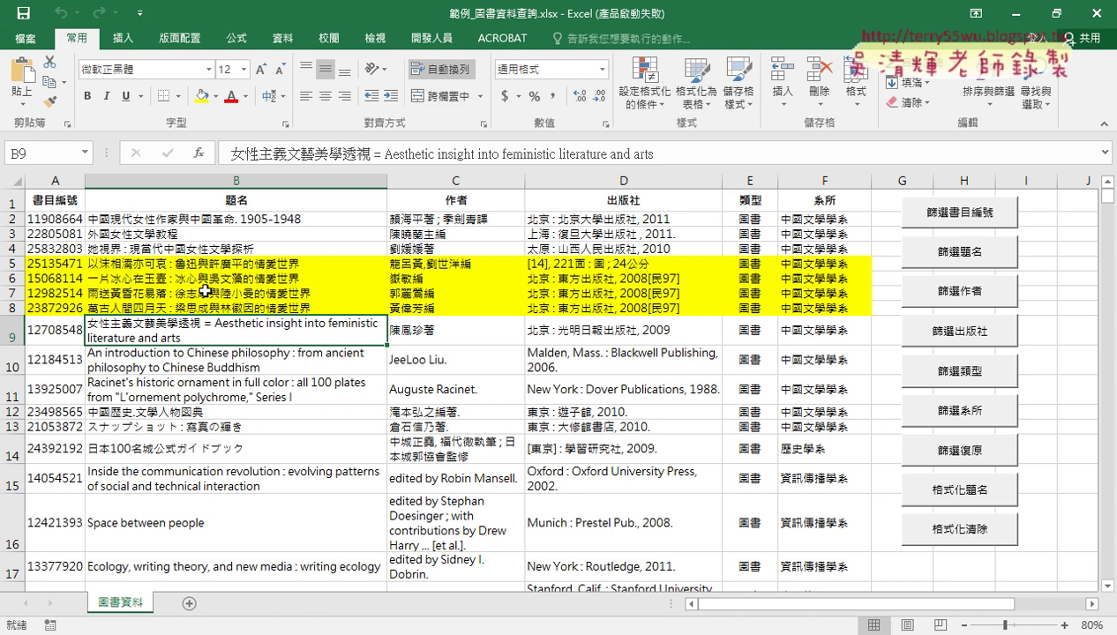
click(929, 530)
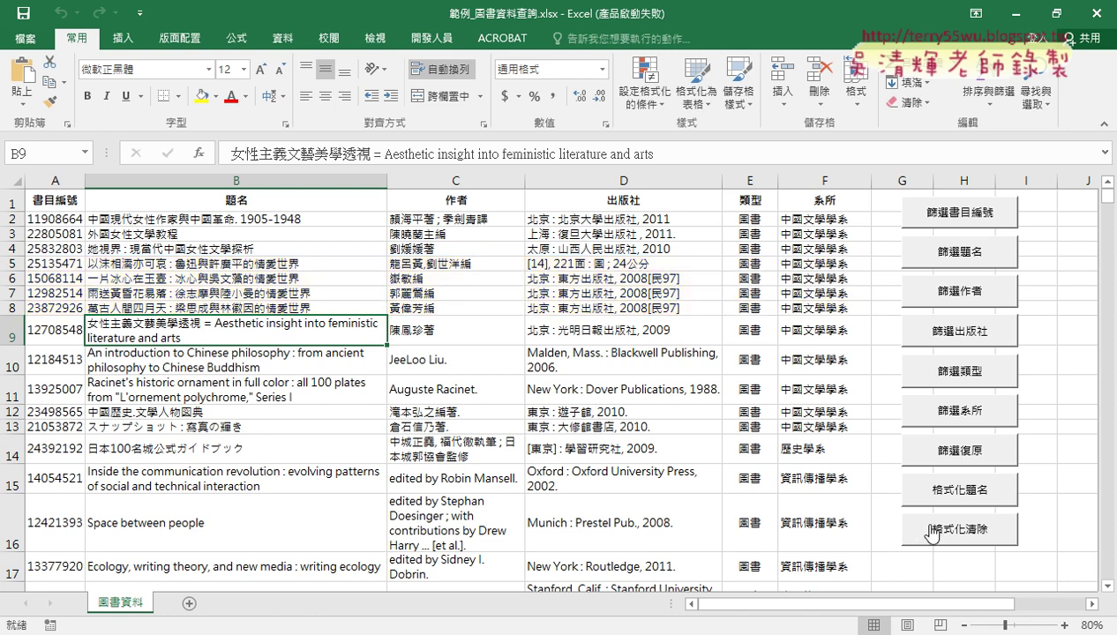